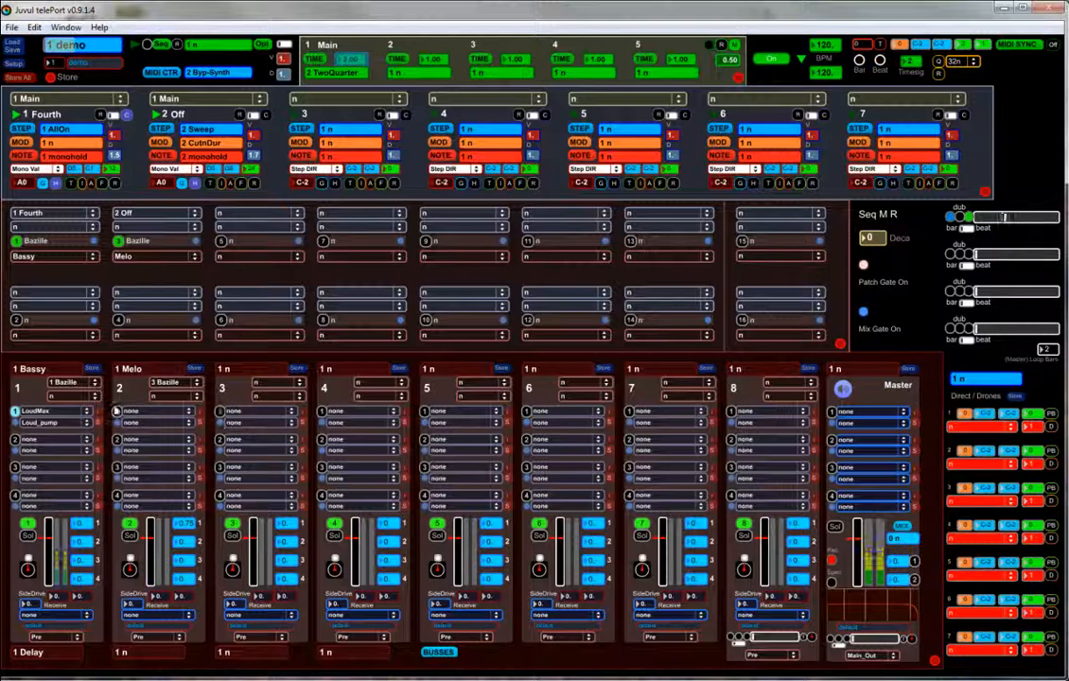
- Check channel 1's instrument list, then load epicVerb into bus B_2's first insert slot
{"action": "left_click", "coordinate": [90, 386]}
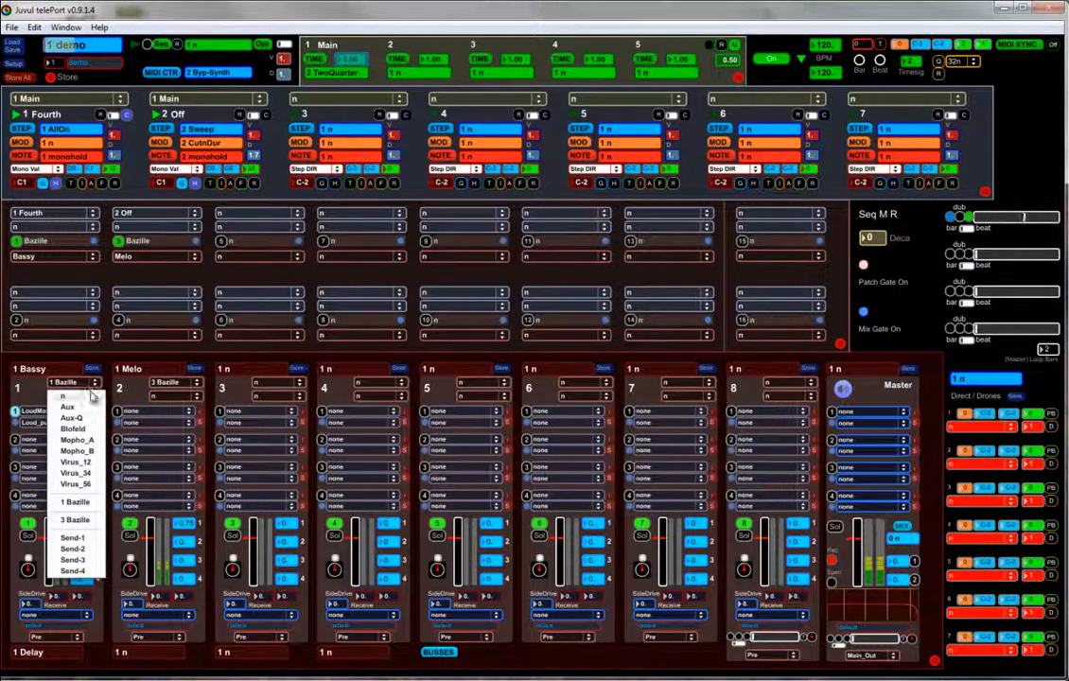
{"action": "left_click", "coordinate": [99, 362]}
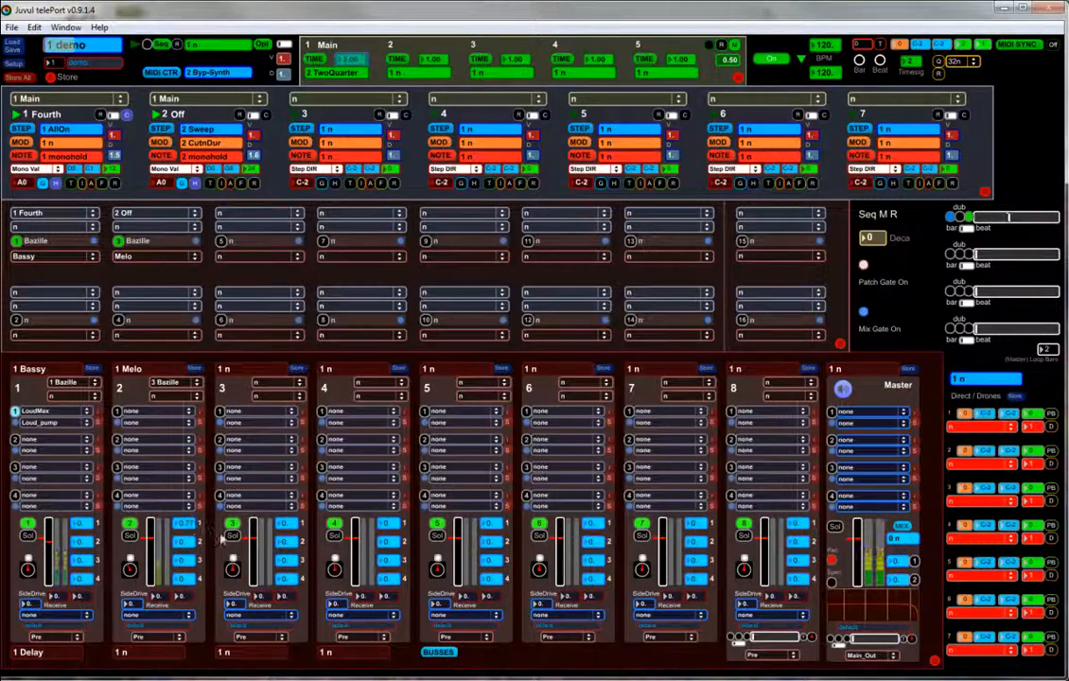
{"action": "left_click", "coordinate": [433, 653]}
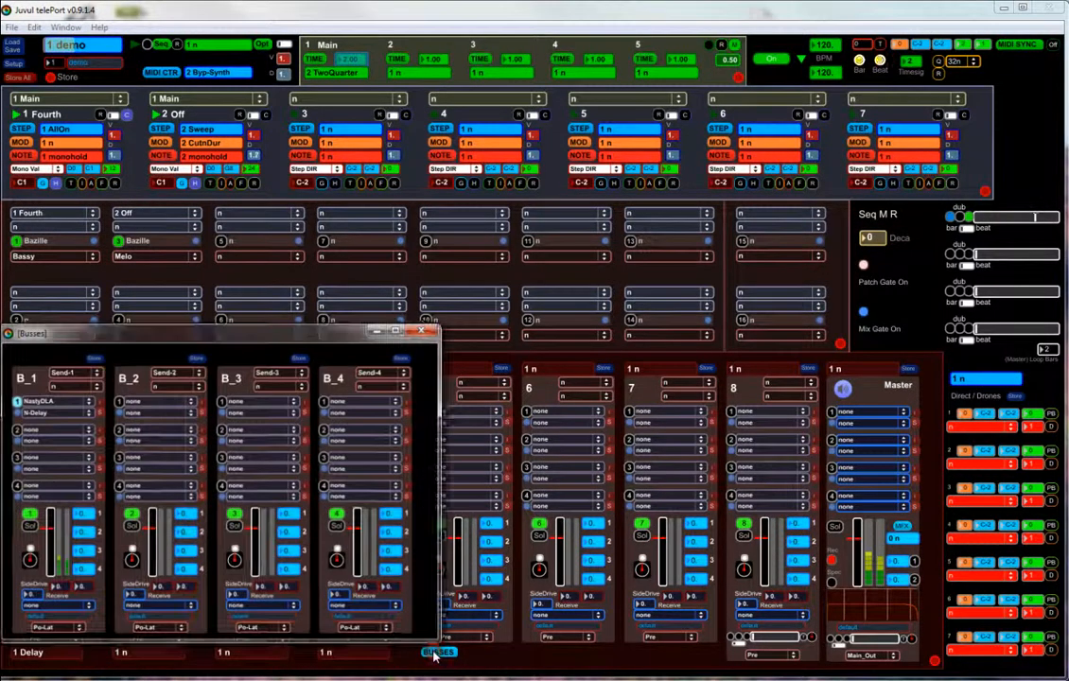
{"action": "left_click", "coordinate": [135, 402]}
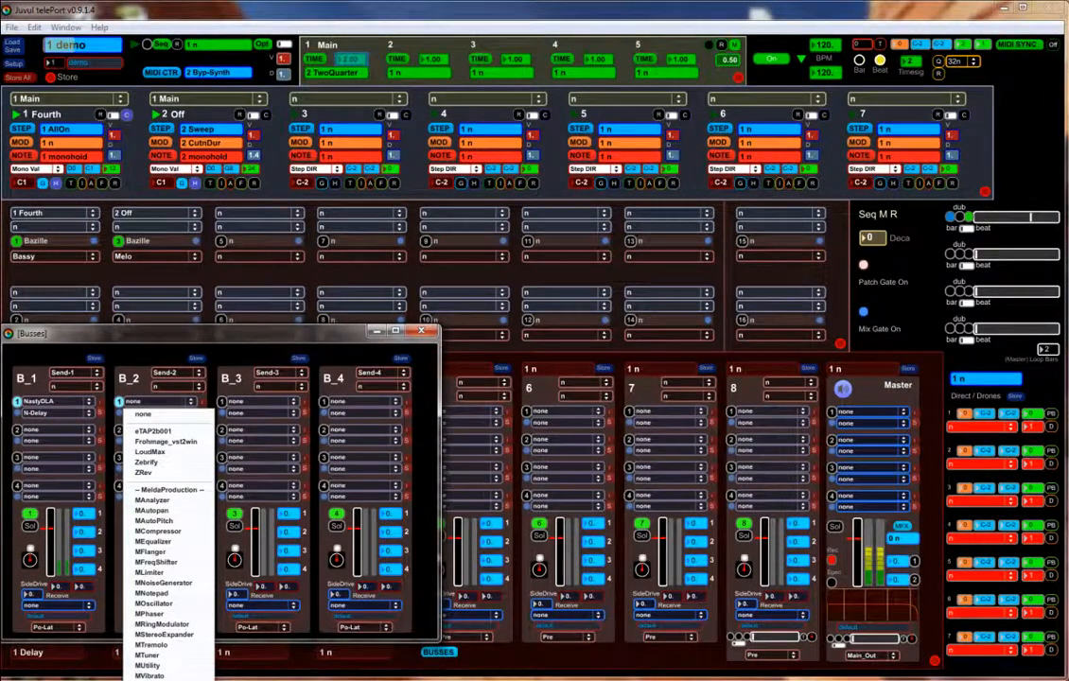
{"action": "left_click", "coordinate": [152, 431]}
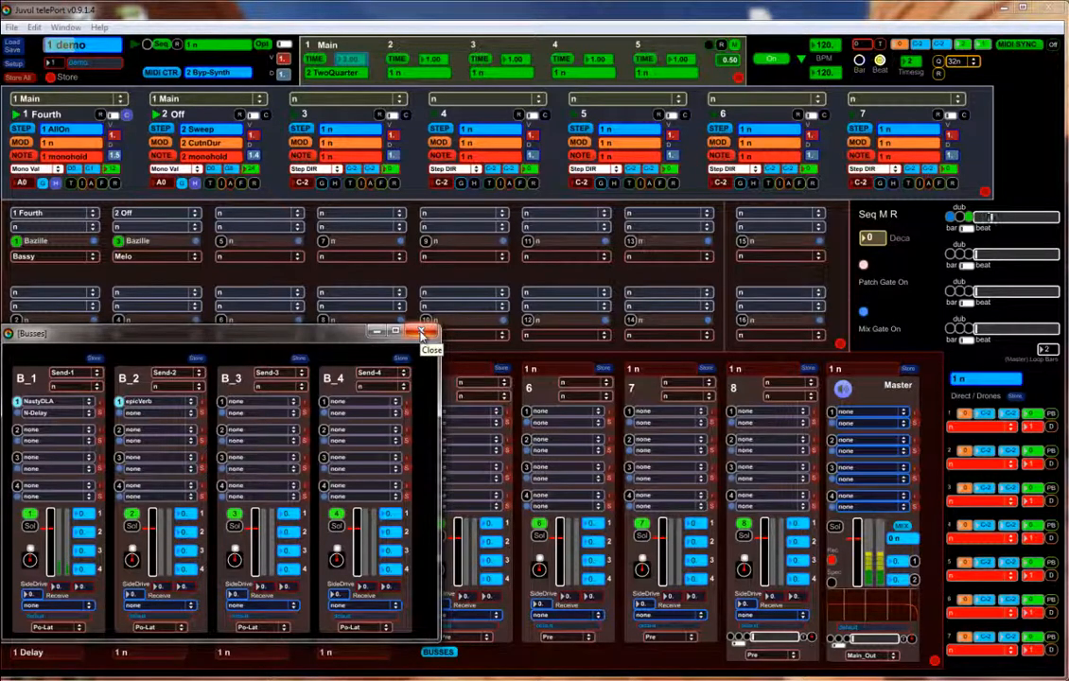
{"action": "left_click", "coordinate": [422, 333]}
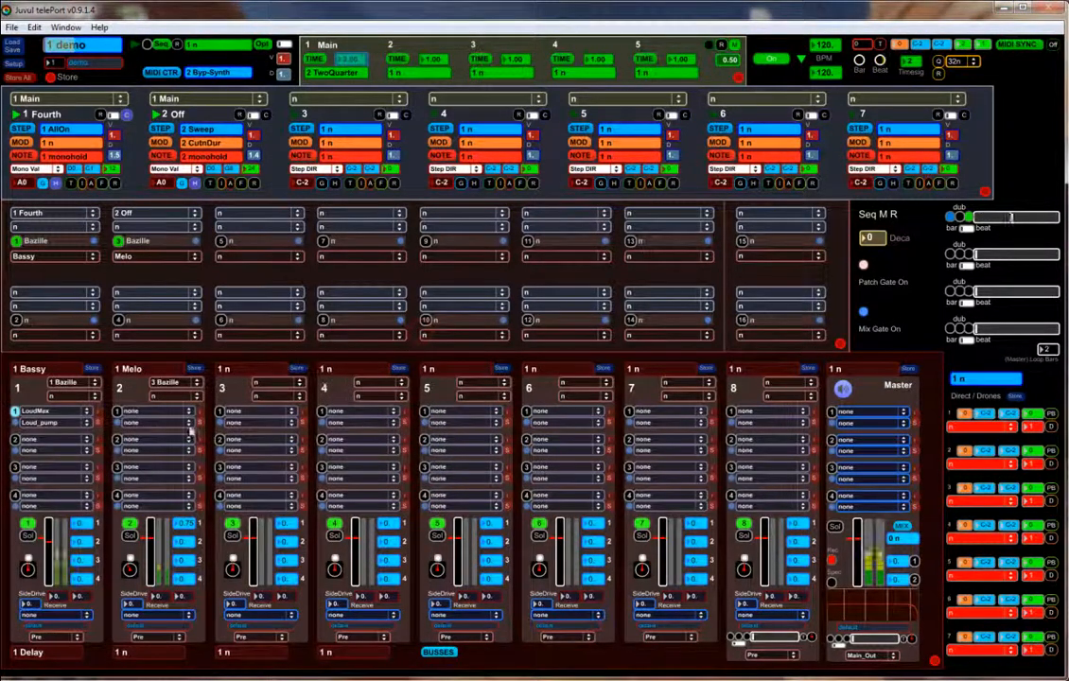
- Solo channel 1 and raise its send 2 to 0.24, leaving channel 2's send 2 at zero
{"action": "left_click_drag", "start_coordinate": [192, 544], "coordinate": [205, 494]}
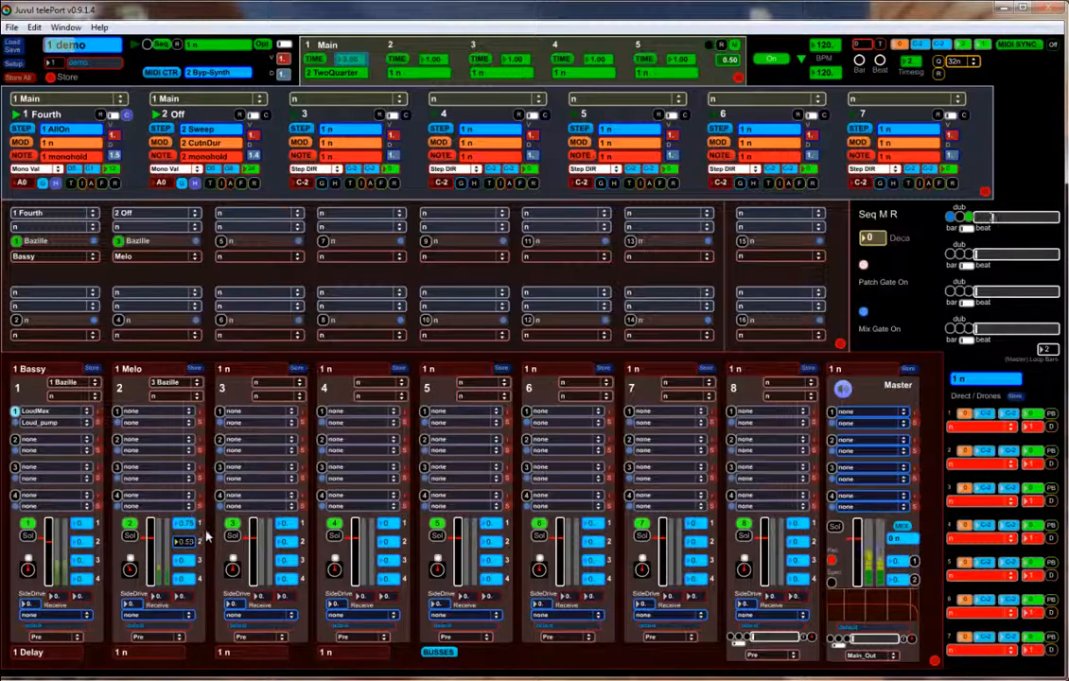
{"action": "left_click_drag", "start_coordinate": [205, 561], "coordinate": [202, 562]}
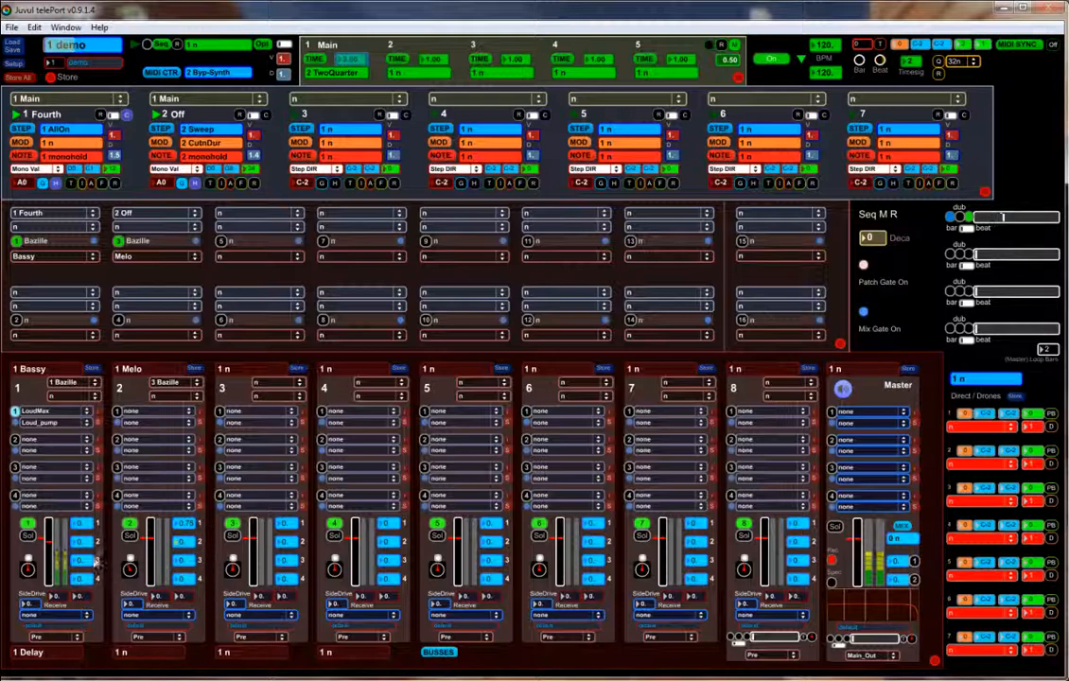
{"action": "left_click", "coordinate": [29, 537]}
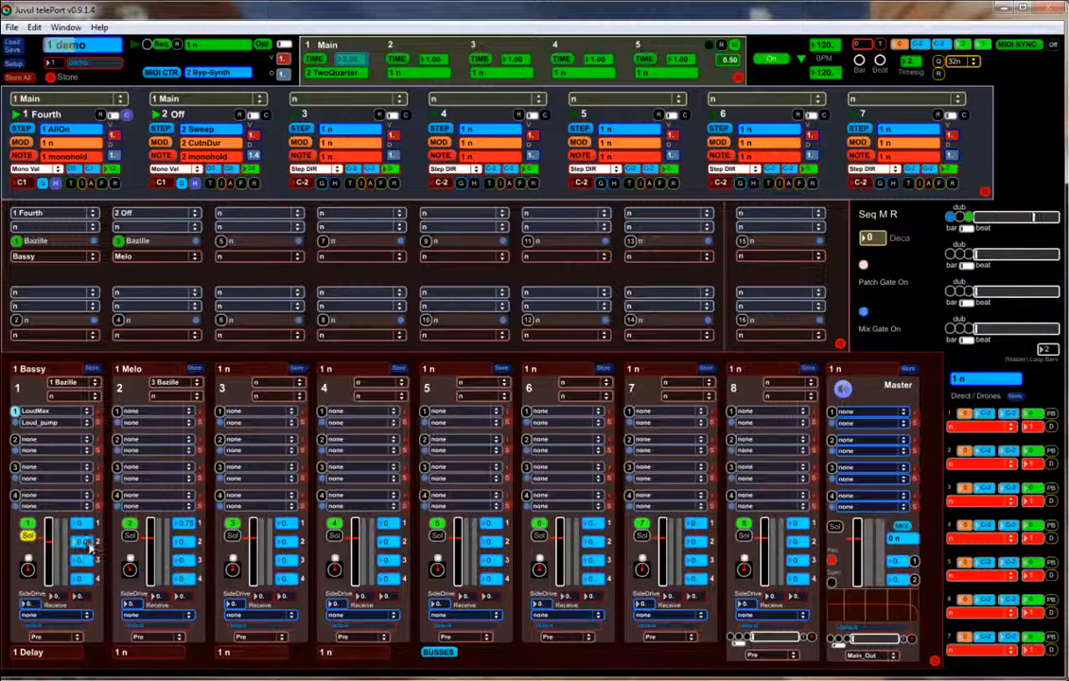
{"action": "left_click_drag", "start_coordinate": [90, 546], "coordinate": [121, 510]}
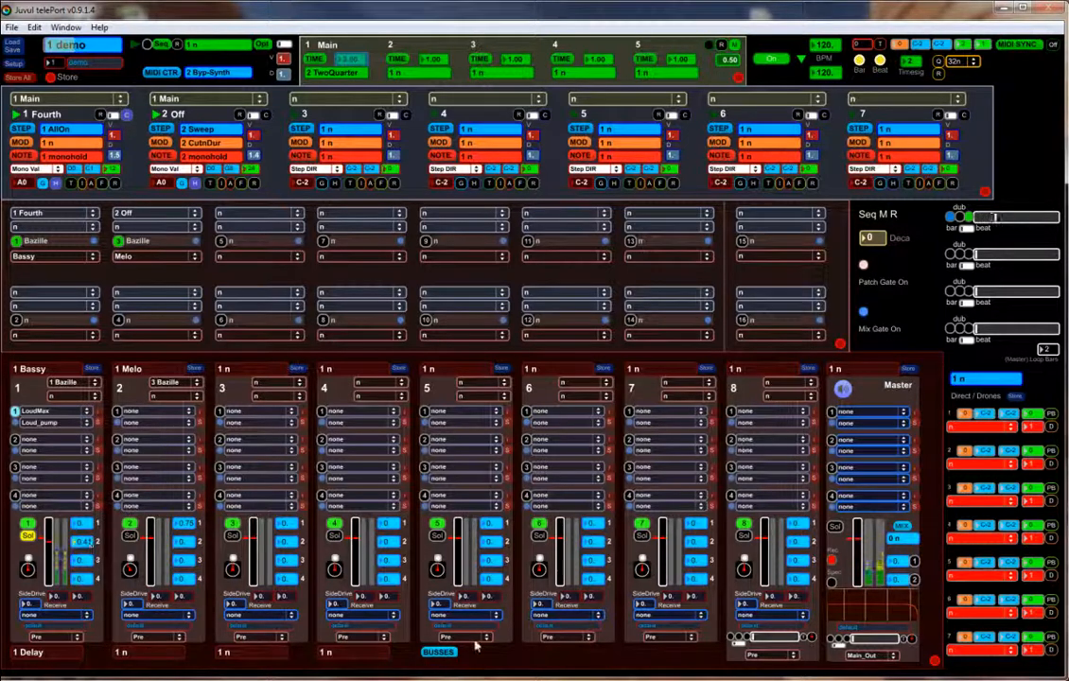
{"action": "left_click", "coordinate": [438, 652]}
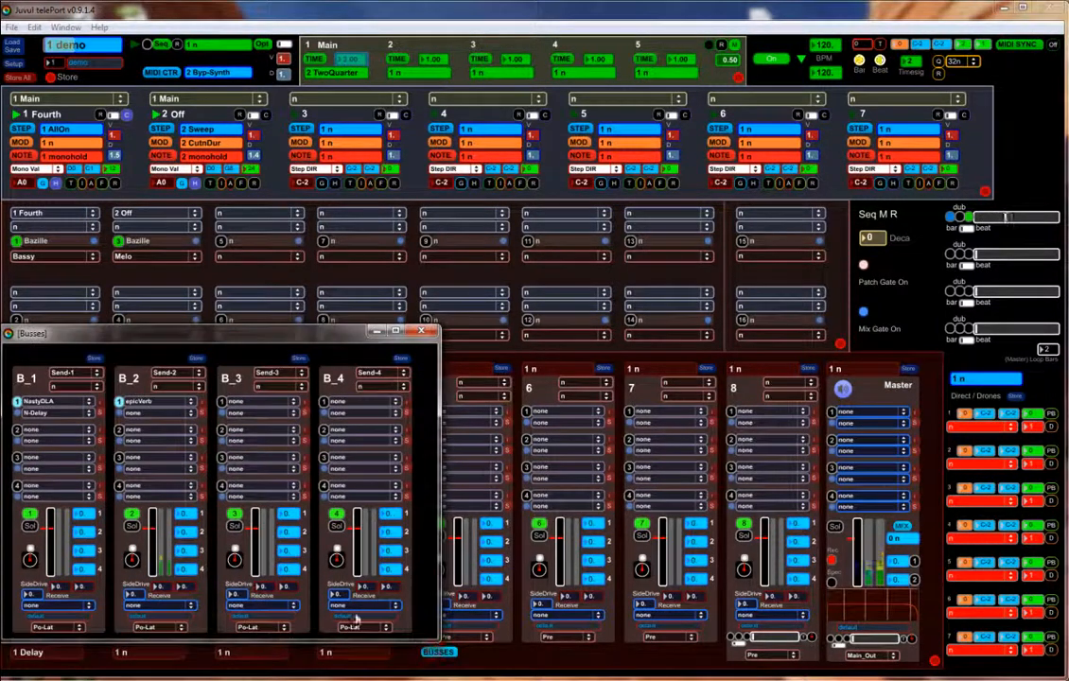
- Mute bus B_2, review its epicVerb settings, then close the epicVerb and Busses windows
{"action": "left_click", "coordinate": [132, 515]}
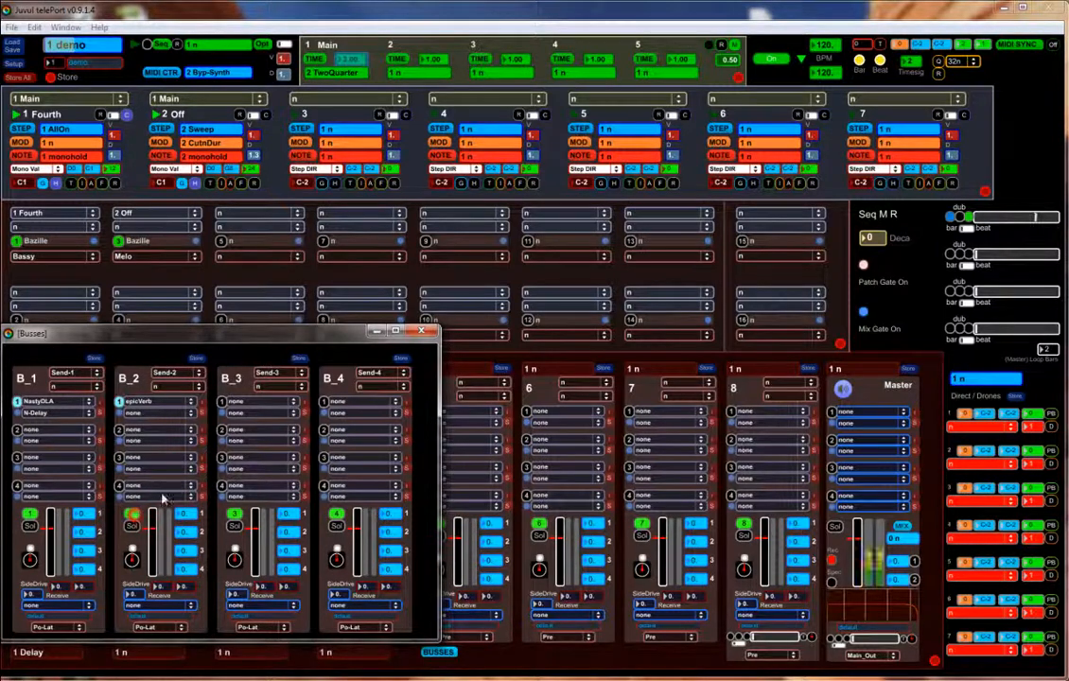
{"action": "left_click", "coordinate": [421, 330]}
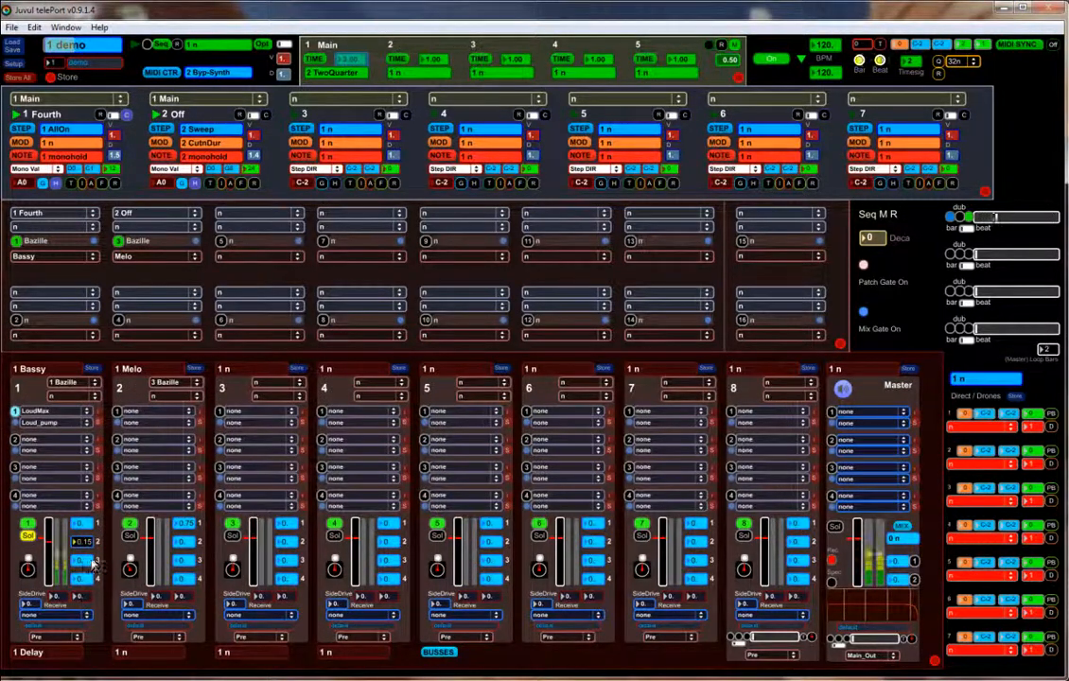
{"action": "left_click", "coordinate": [437, 652]}
{"action": "left_click", "coordinate": [121, 408]}
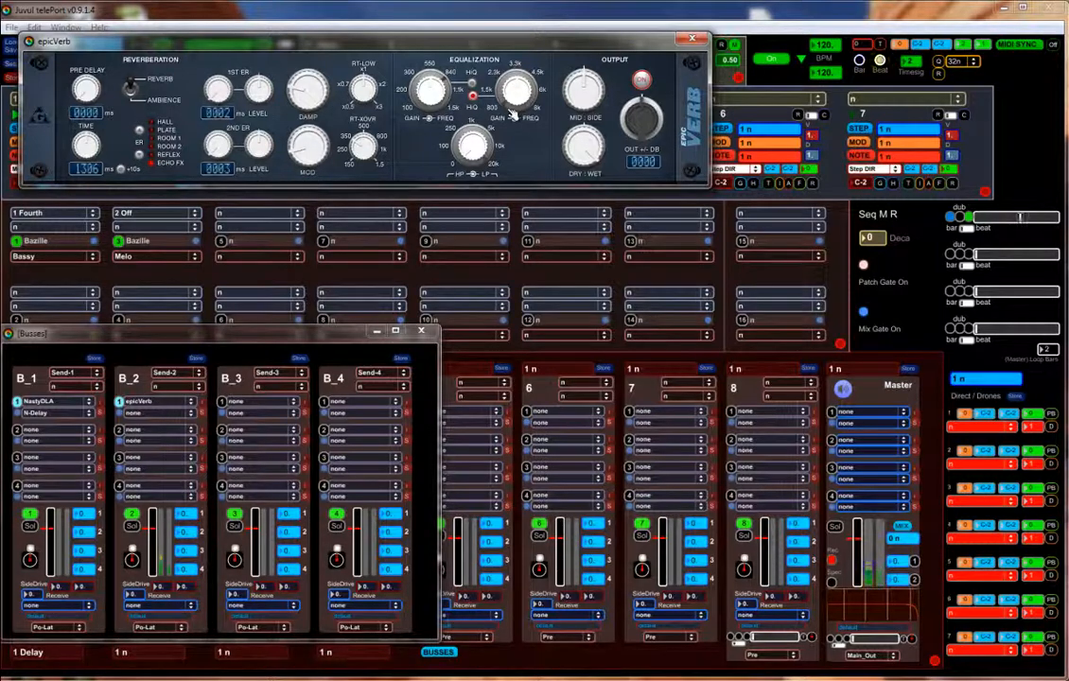
{"action": "left_click", "coordinate": [692, 39]}
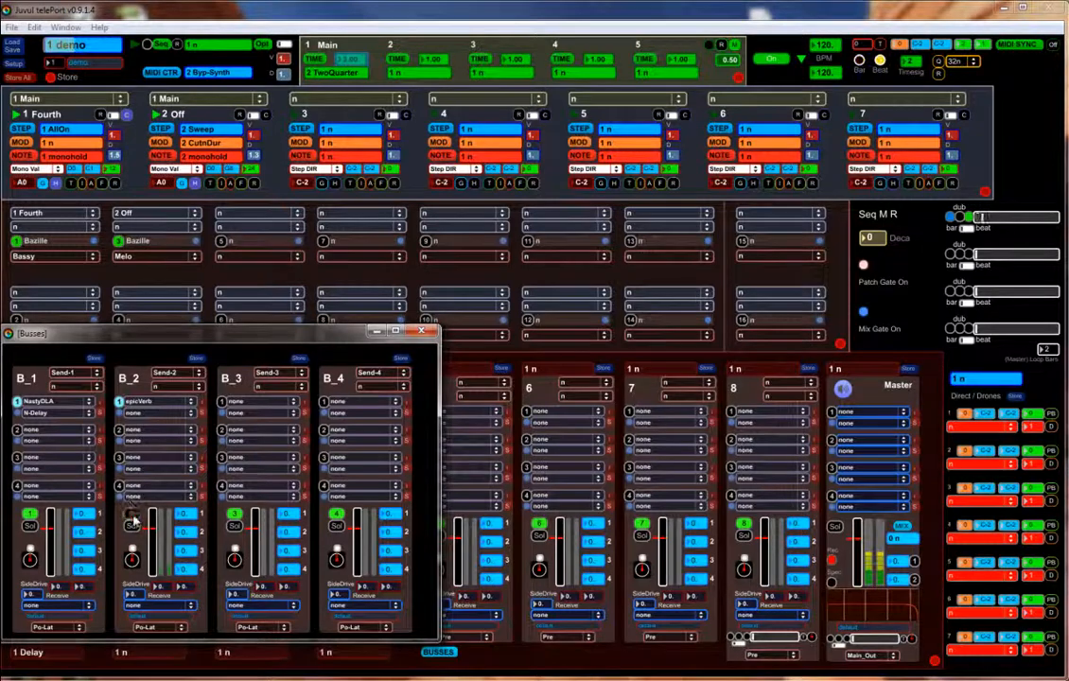
{"action": "left_click", "coordinate": [421, 332]}
- Trim channel 1's send 2 to about 0.22, move solo to channel 2, set its send 2 near 0.21
{"action": "left_click_drag", "start_coordinate": [89, 546], "coordinate": [93, 546]}
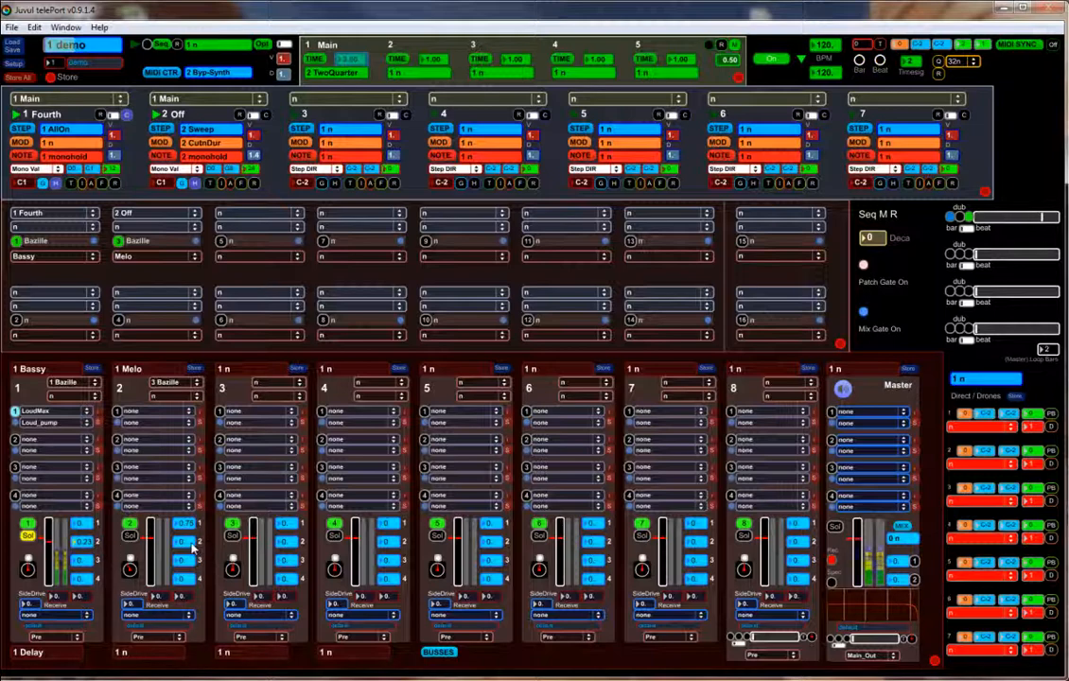
{"action": "left_click", "coordinate": [129, 535]}
{"action": "left_click", "coordinate": [30, 537]}
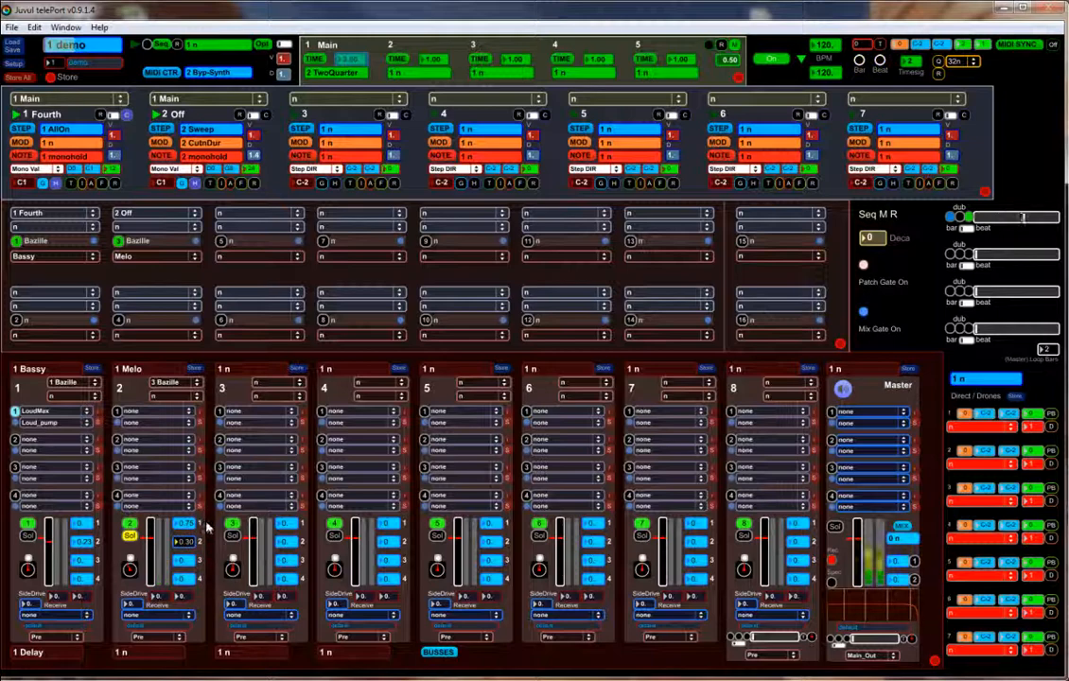
{"action": "mouse_move", "coordinate": [210, 535]}
{"action": "left_mouse_down"}
{"action": "mouse_move", "coordinate": [210, 553]}
{"action": "mouse_move", "coordinate": [212, 537]}
{"action": "left_mouse_up"}
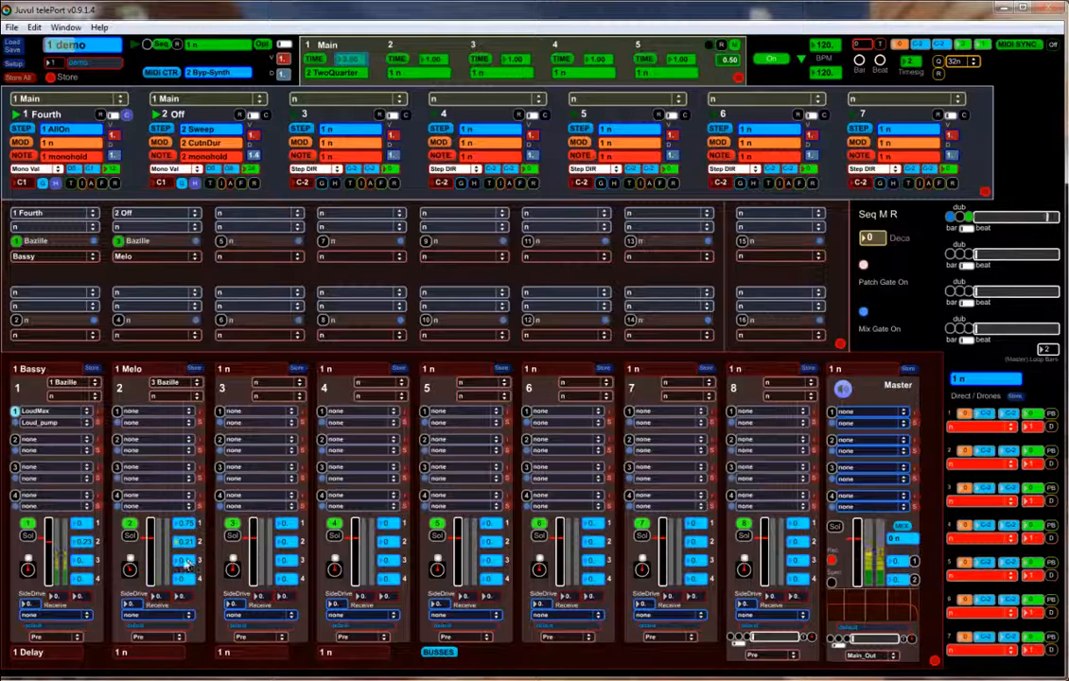
- Set the LoudMax threshold on channel 1 (Bassy) to -9.7 dB
{"action": "left_click", "coordinate": [15, 425]}
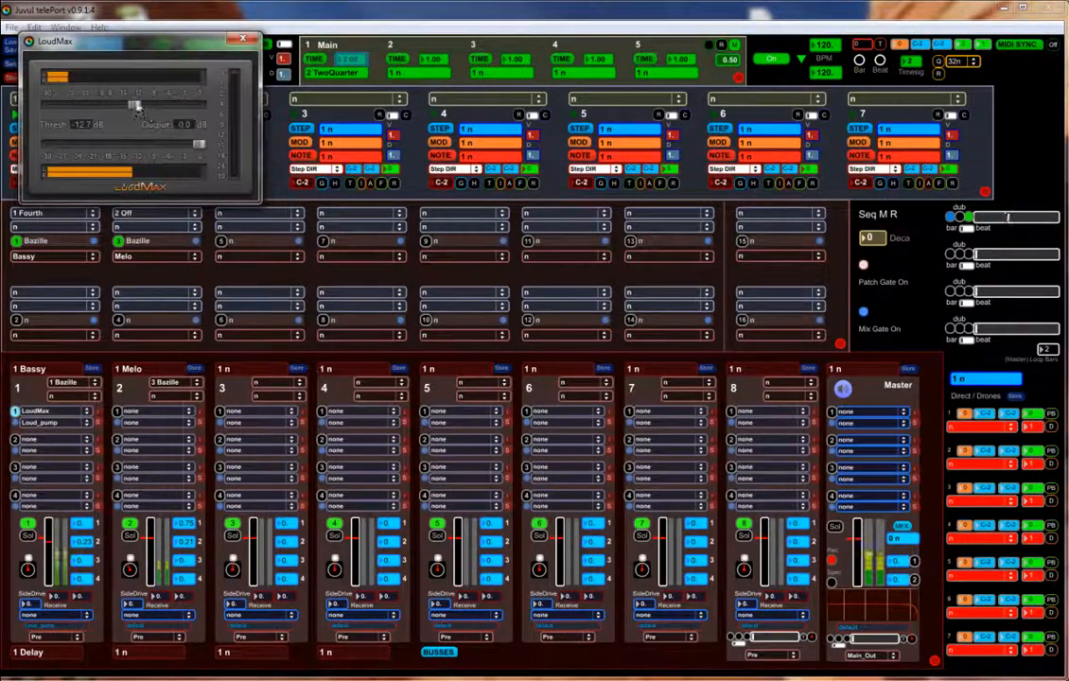
{"action": "left_click_drag", "start_coordinate": [136, 106], "coordinate": [147, 105]}
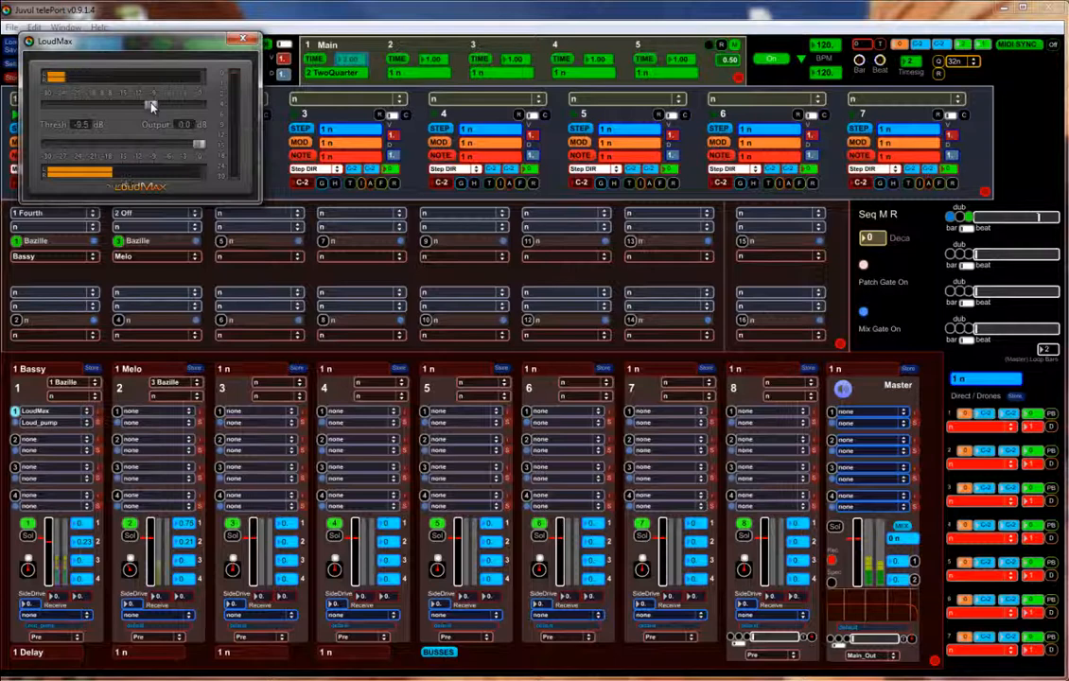
{"action": "left_click", "coordinate": [245, 41]}
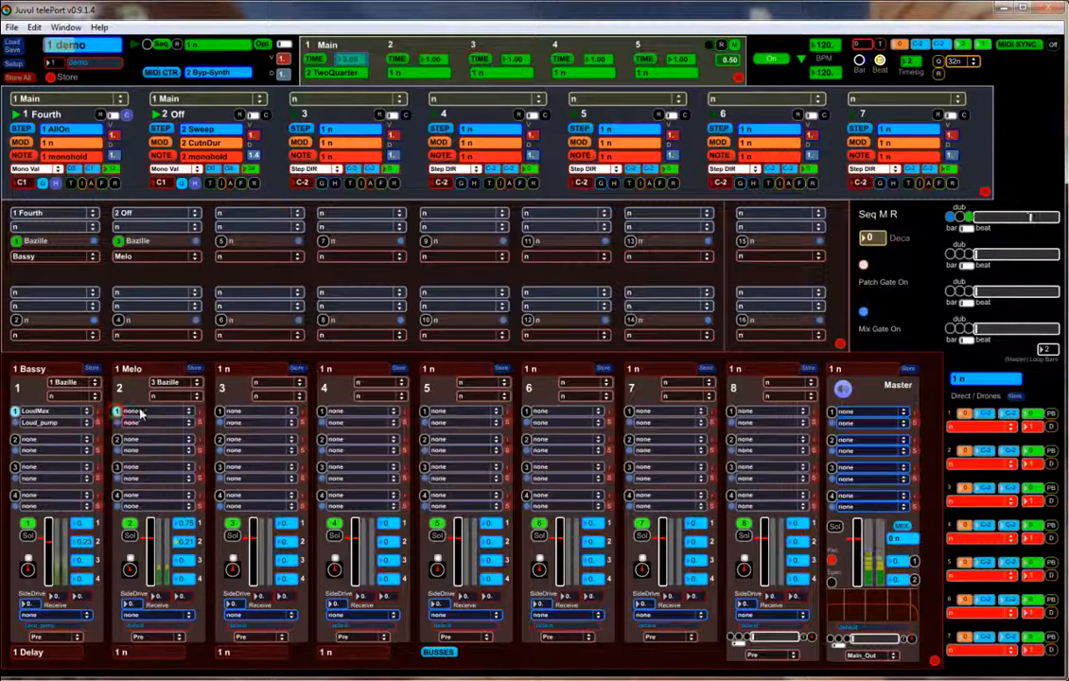
- Load MEqualizer into channel 2's first insert slot and bring up its editor
{"action": "left_click", "coordinate": [132, 412]}
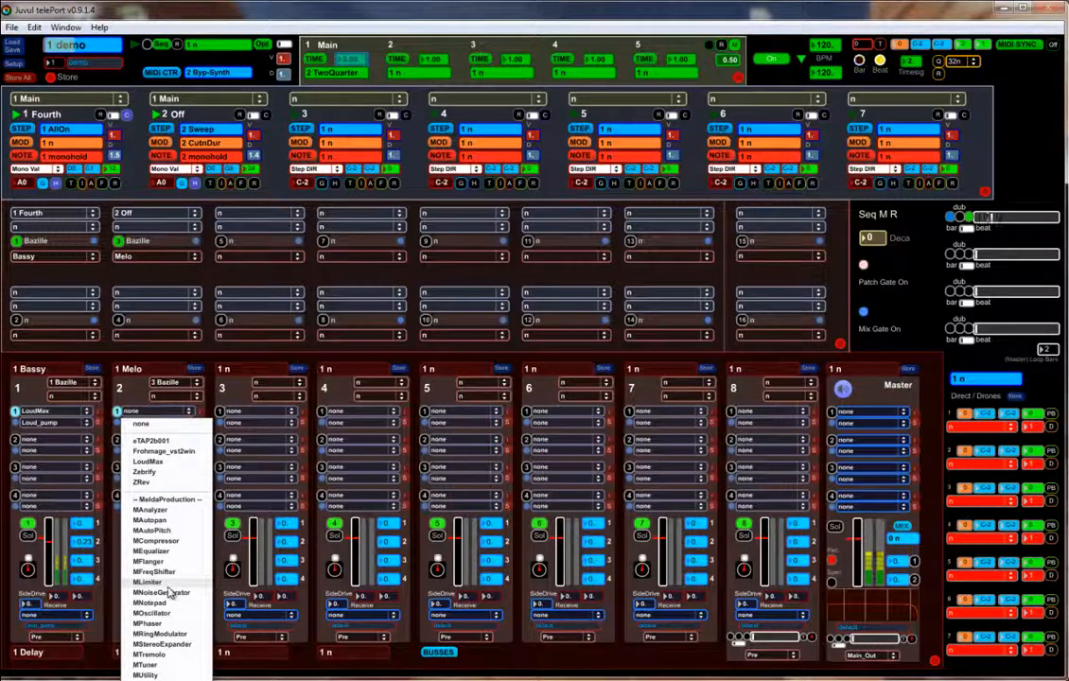
{"action": "left_click", "coordinate": [149, 551]}
{"action": "left_click", "coordinate": [117, 423]}
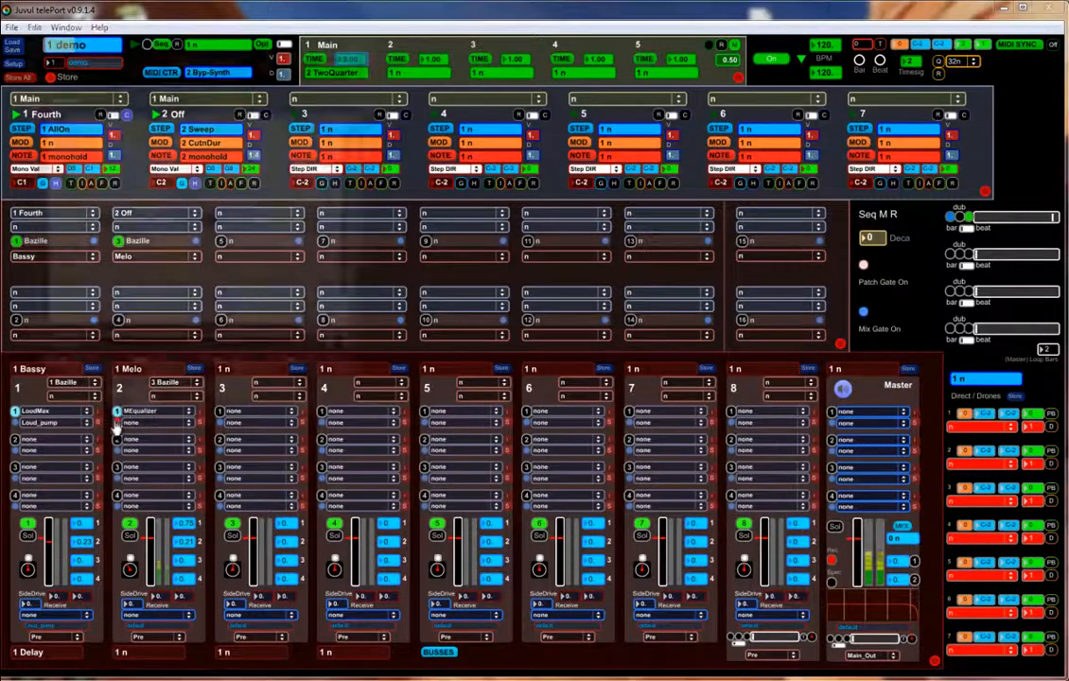
- Make EQ band 1 a 12 dB/oct high-pass near 46 Hz and give band 2 a slight mid cut
{"action": "double_click", "coordinate": [100, 225]}
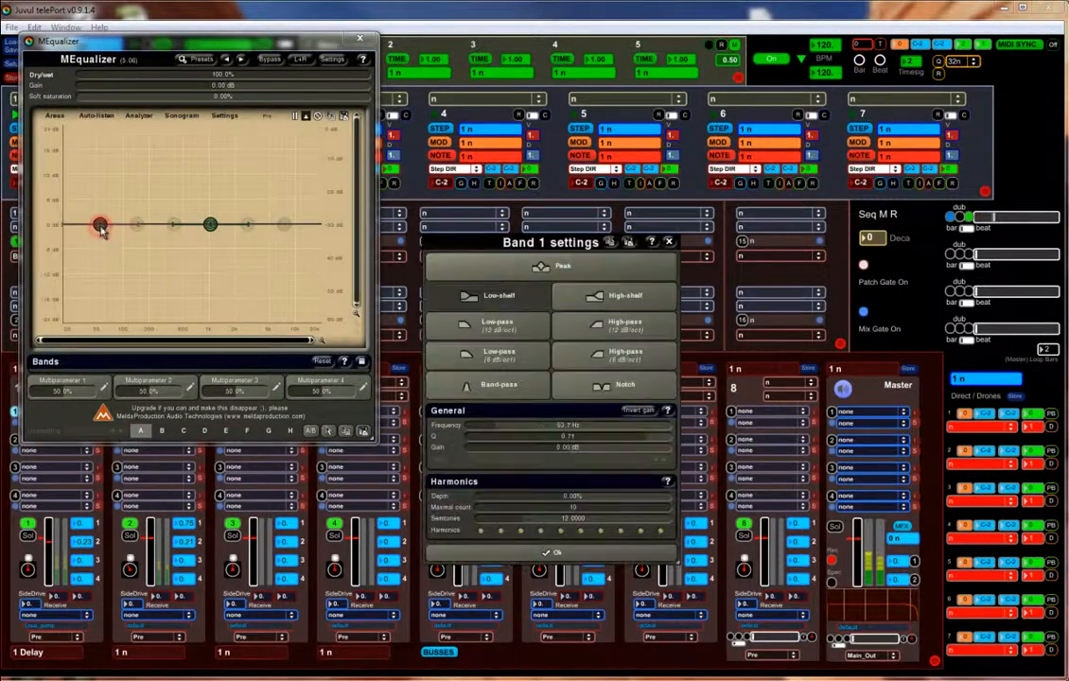
{"action": "left_click", "coordinate": [583, 324]}
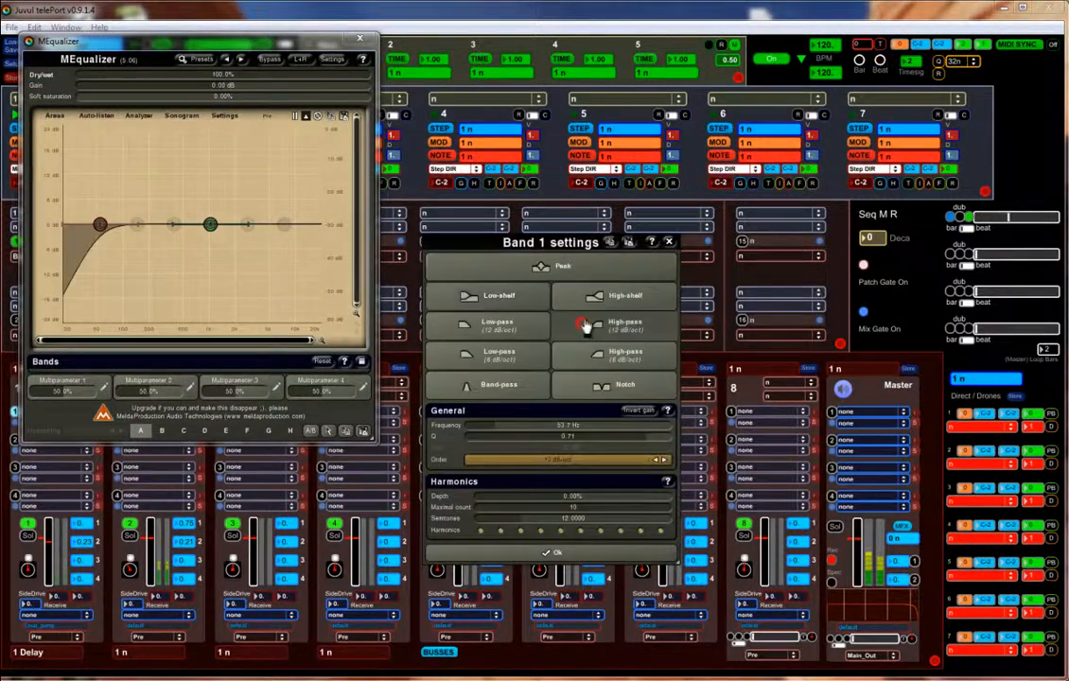
{"action": "left_click", "coordinate": [669, 242]}
{"action": "left_click_drag", "start_coordinate": [102, 225], "coordinate": [98, 223]}
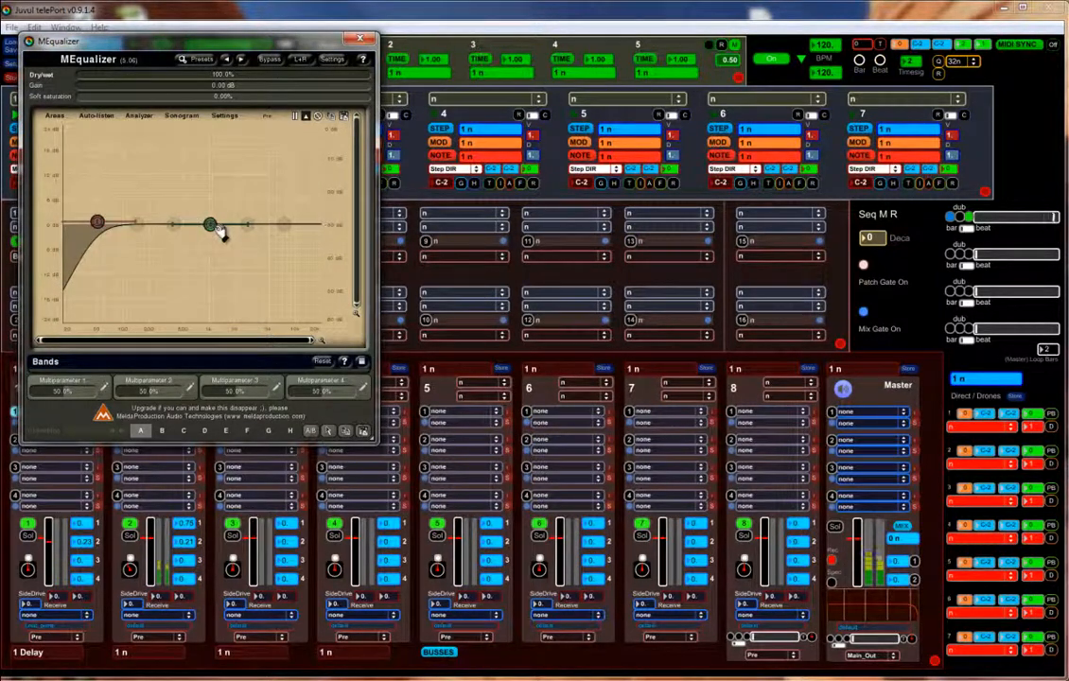
{"action": "left_click_drag", "start_coordinate": [212, 228], "coordinate": [238, 234]}
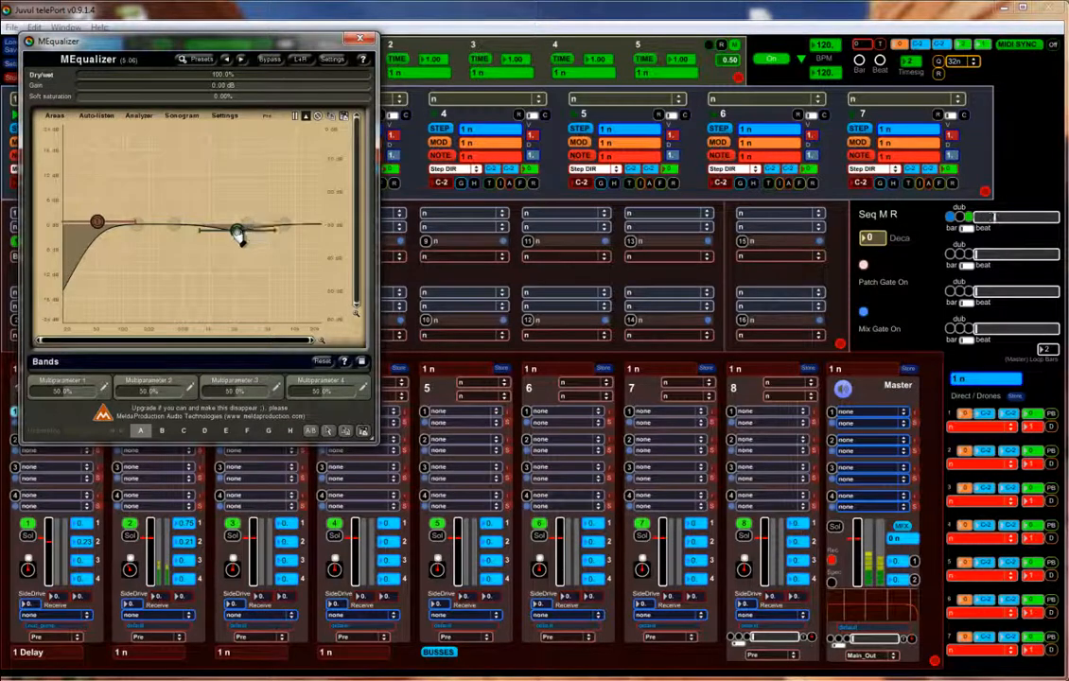
{"action": "left_click", "coordinate": [359, 38]}
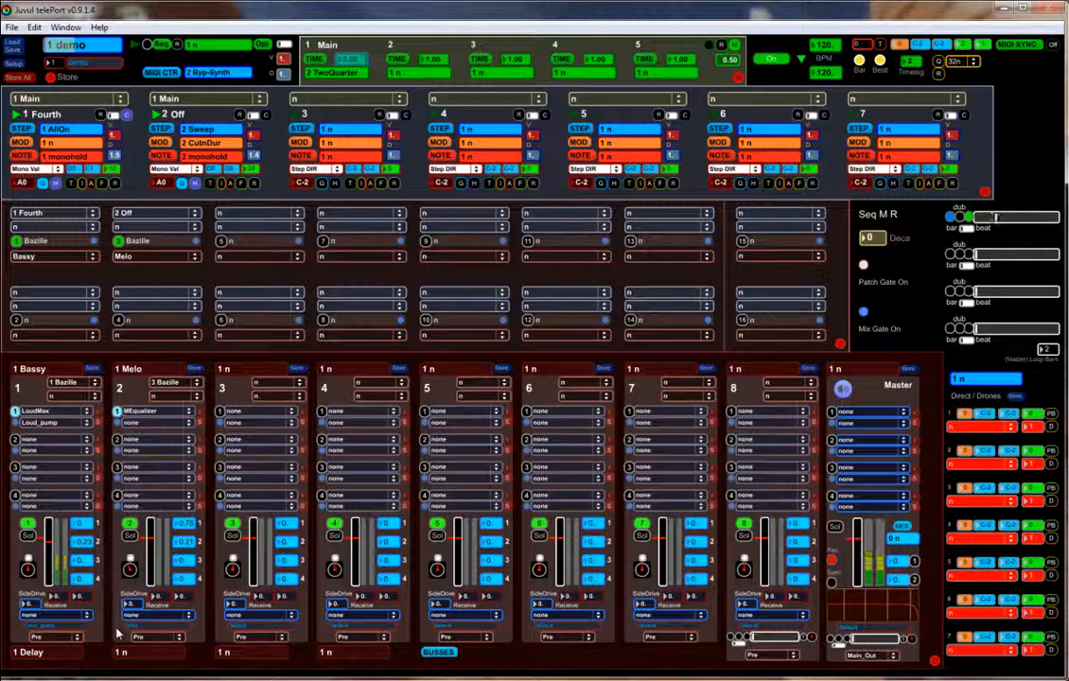
- Save channel 2's EQ preset, set channel 1's SideDrive to 20 and 230, and channel 2's Receive to 1
{"action": "left_click", "coordinate": [201, 423]}
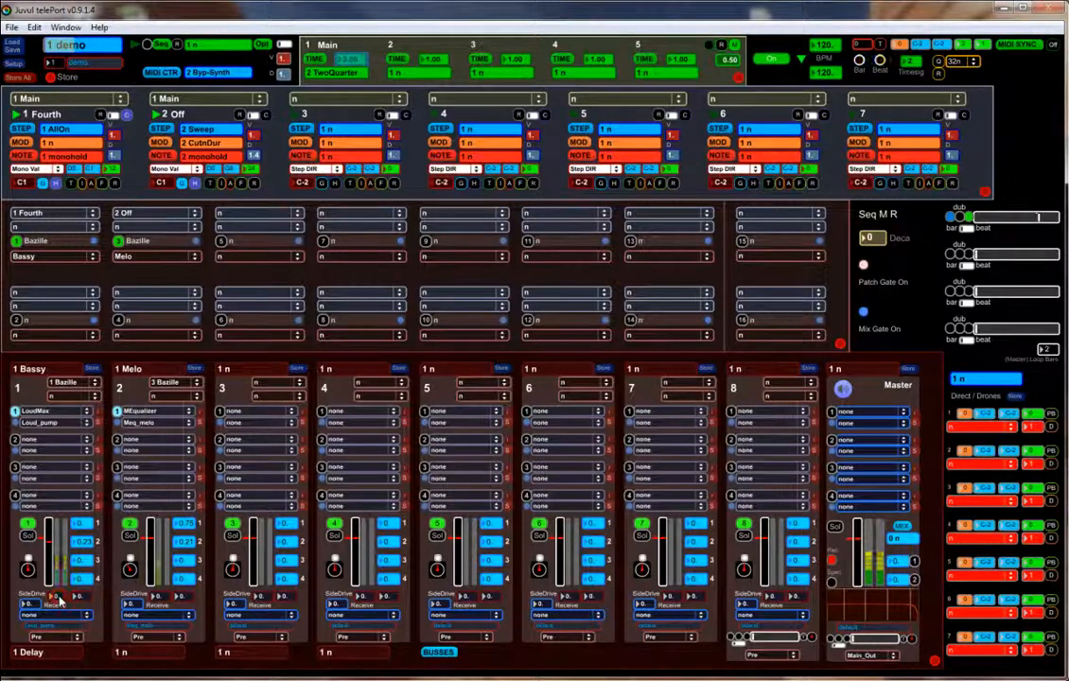
{"action": "left_click_drag", "start_coordinate": [63, 600], "coordinate": [65, 582]}
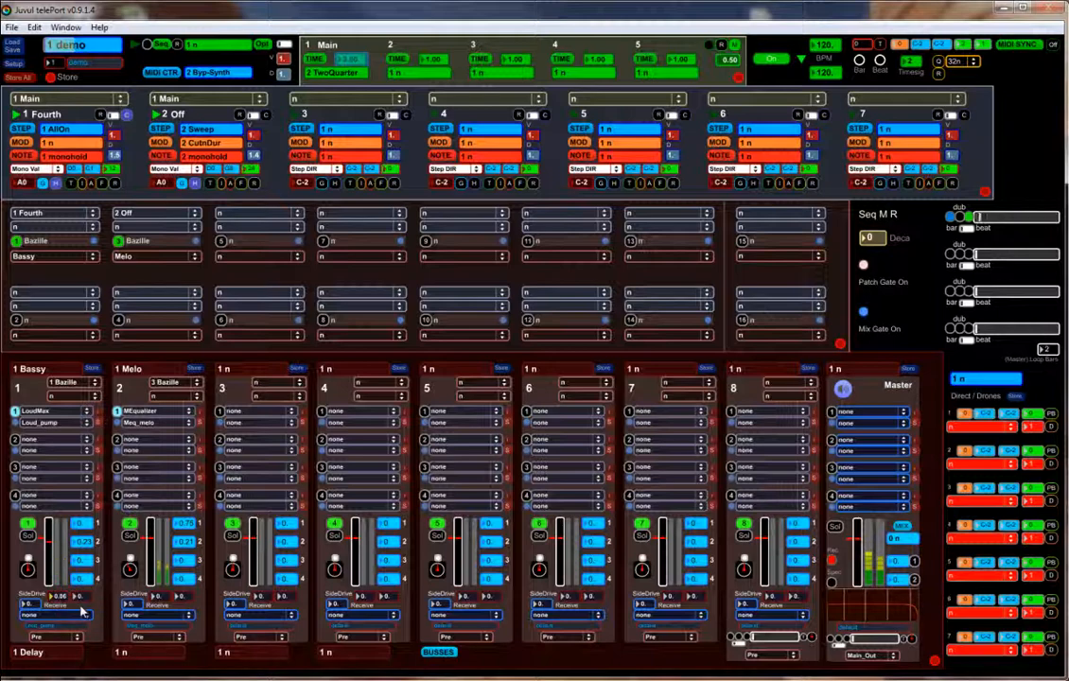
{"action": "left_click", "coordinate": [83, 598]}
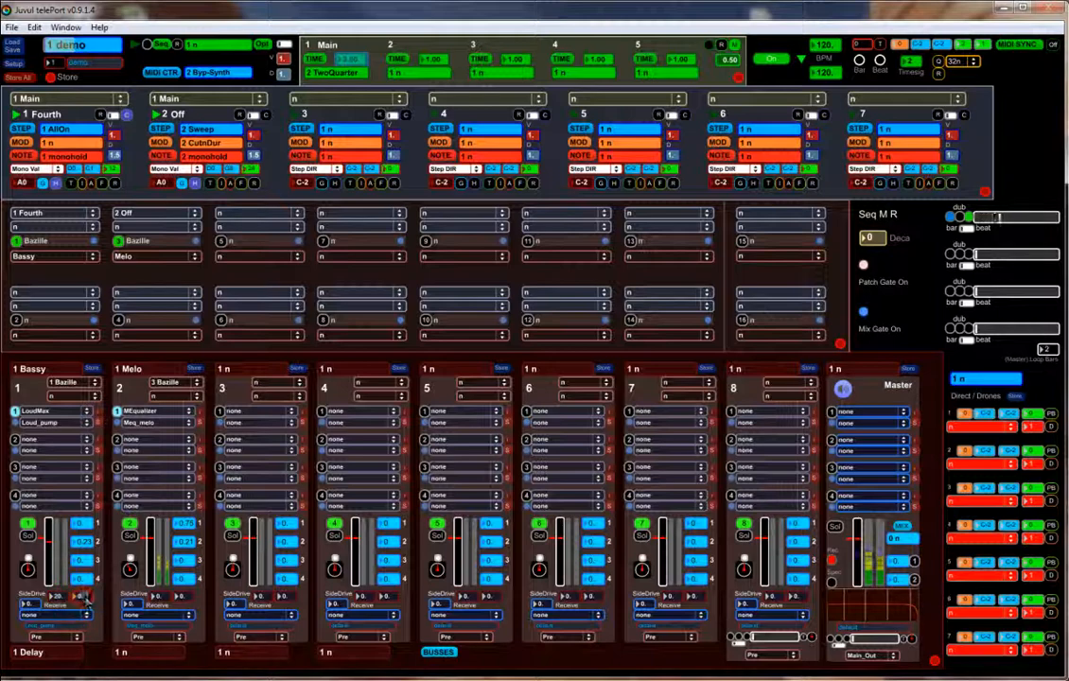
{"action": "type", "text": "230."}
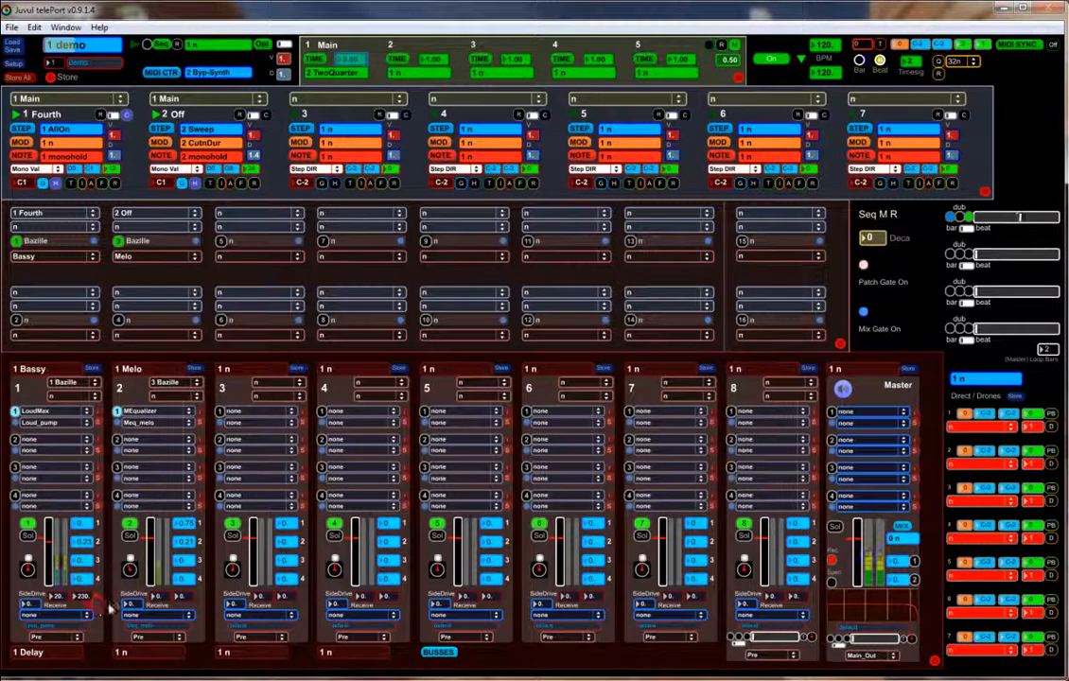
{"action": "left_click", "coordinate": [150, 616]}
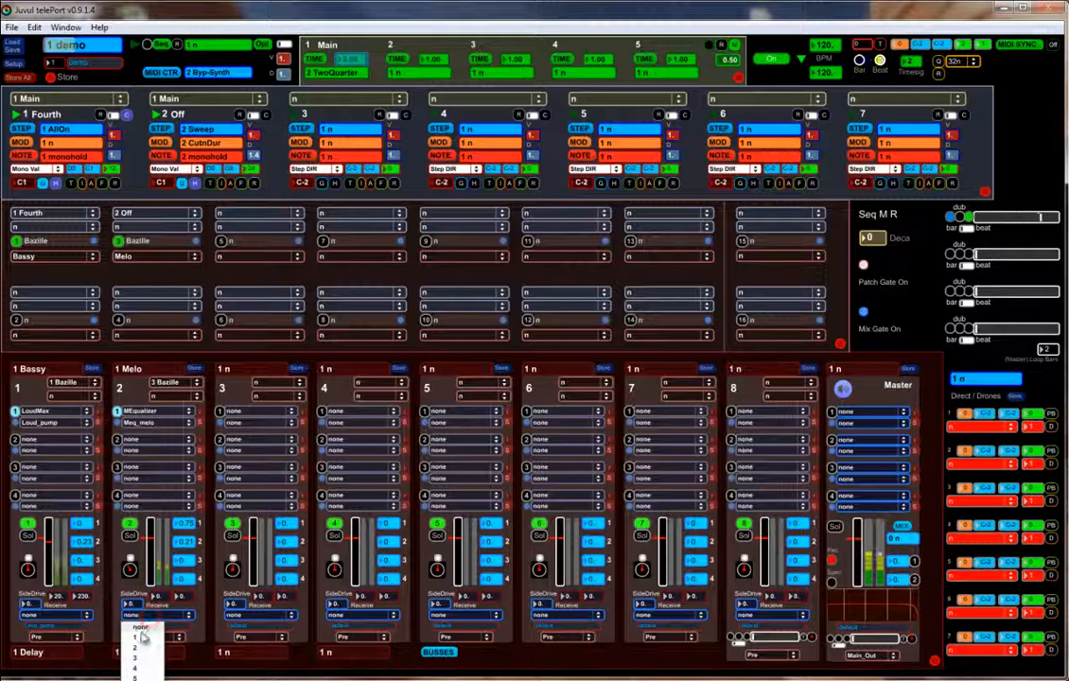
{"action": "left_click", "coordinate": [138, 641]}
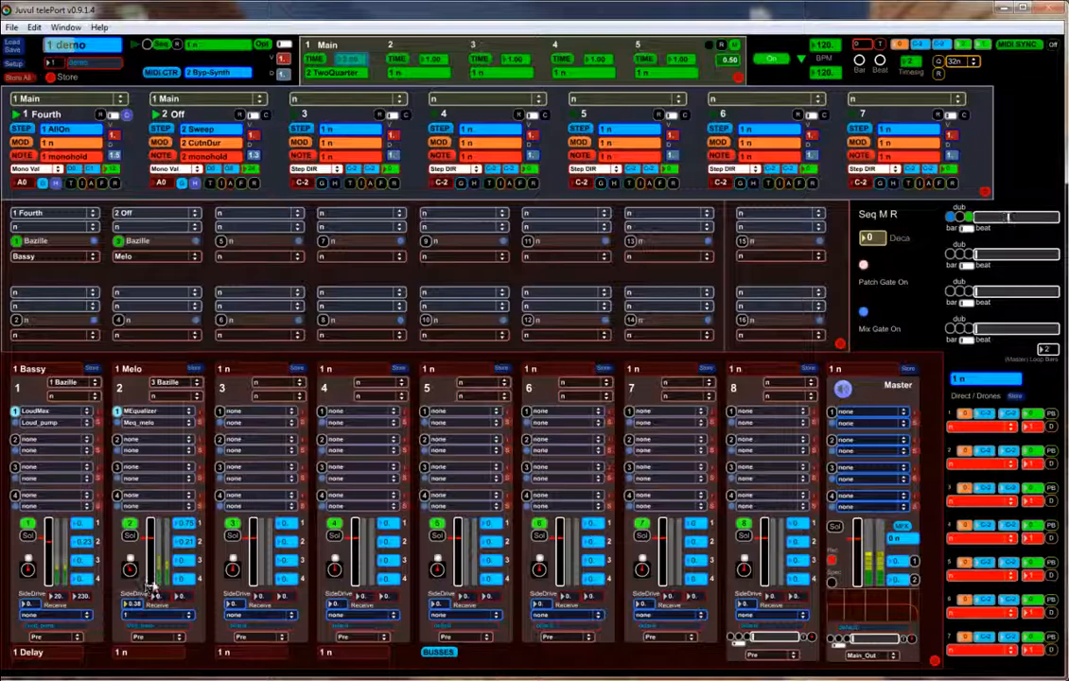
- Assign Kontakt 5 8out to instrument slot 15 and bring up its plugin window
{"action": "left_click", "coordinate": [742, 241]}
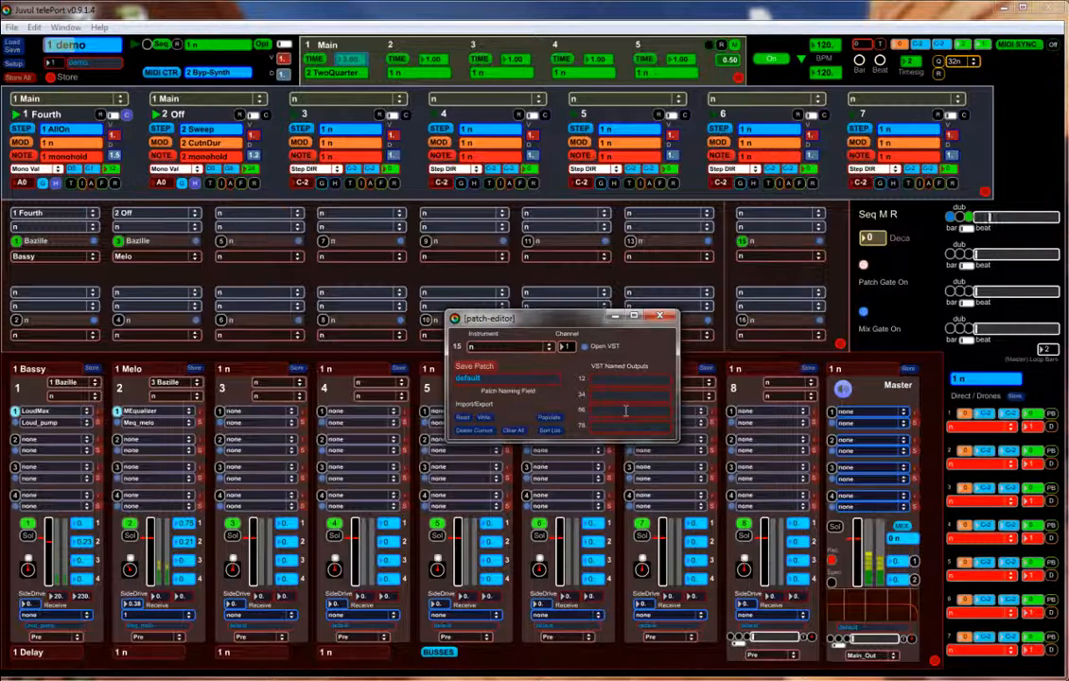
{"action": "left_click", "coordinate": [536, 350]}
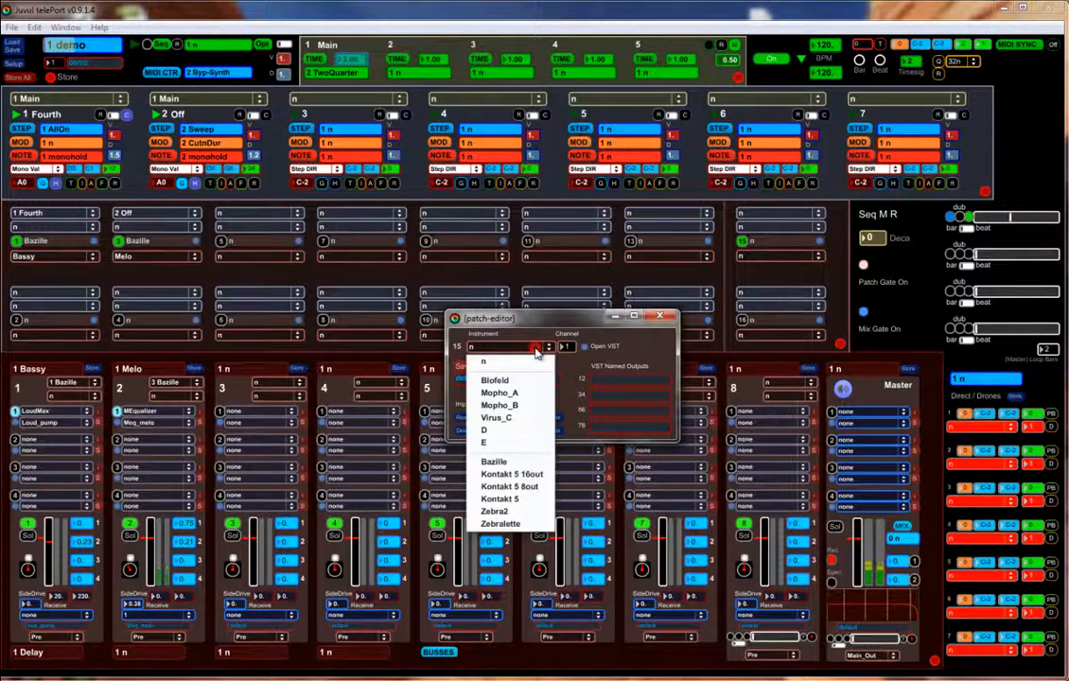
{"action": "left_click", "coordinate": [531, 488]}
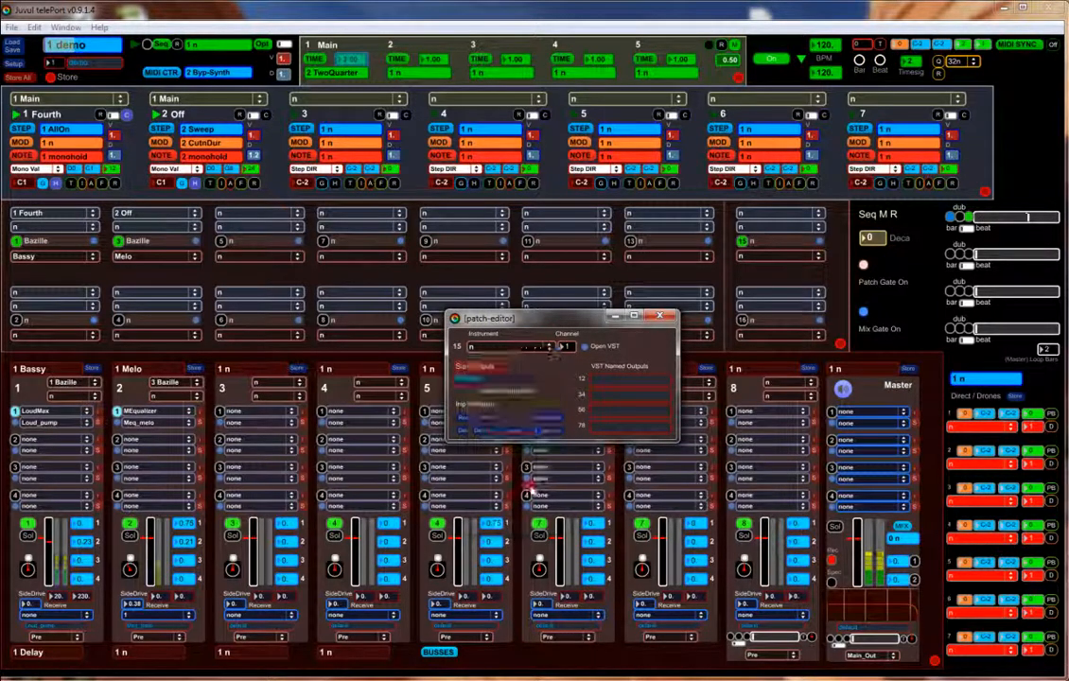
{"action": "left_click", "coordinate": [586, 347]}
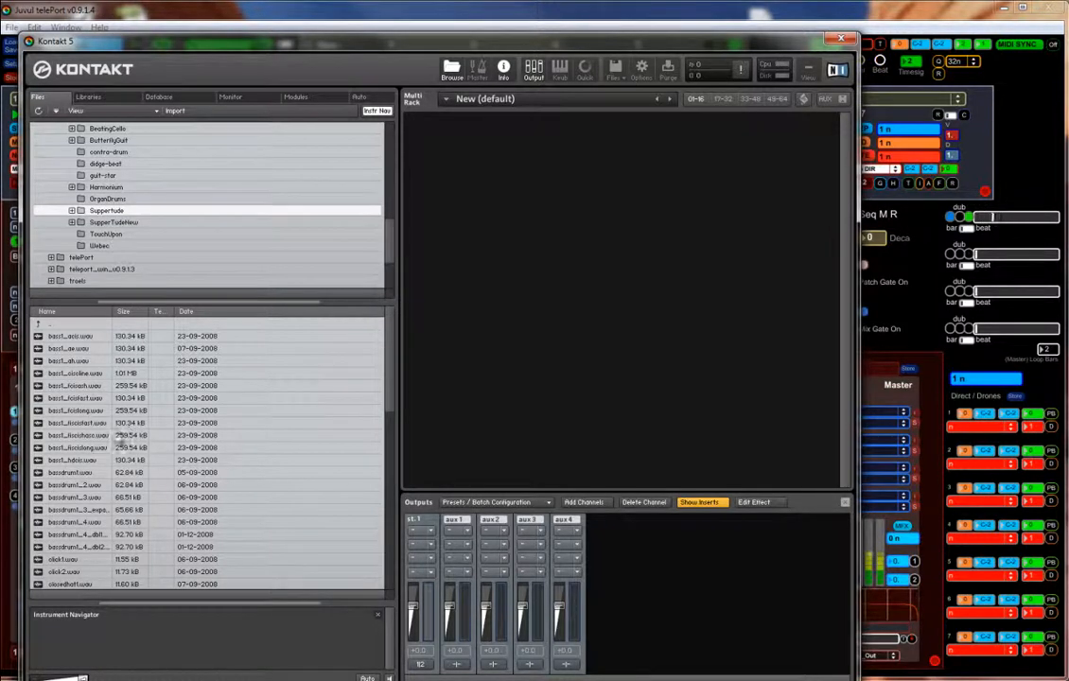
- Build a bassdrum1 instrument from bassdrum1.wav in Kontakt and switch off its pitch tracking
{"action": "left_click_drag", "start_coordinate": [71, 472], "coordinate": [540, 241]}
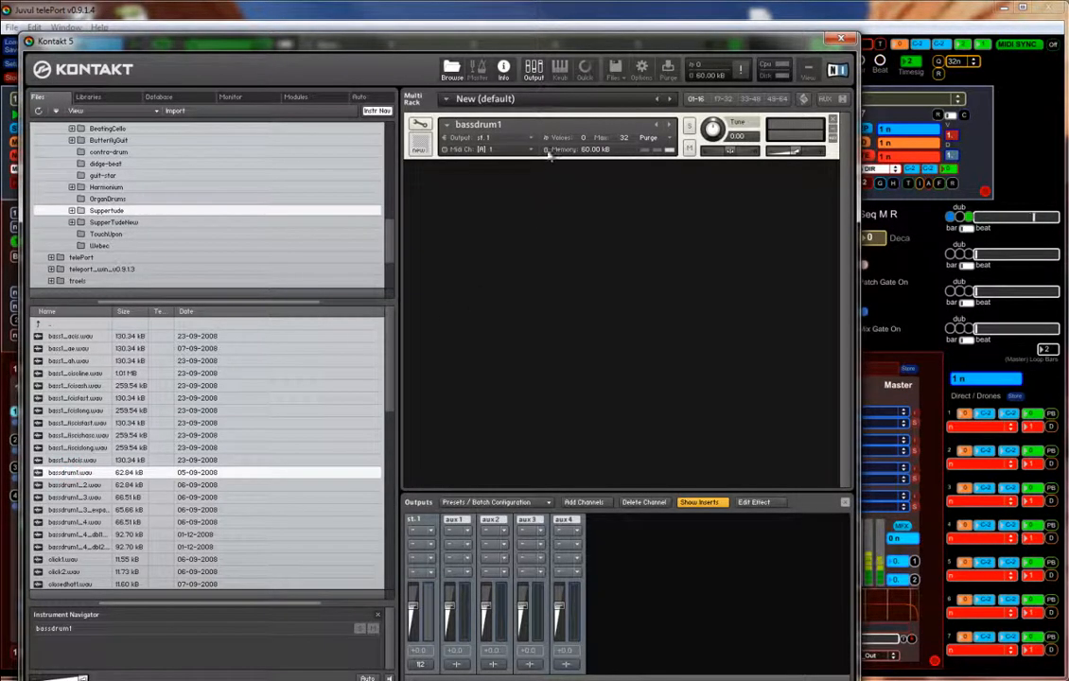
{"action": "left_click", "coordinate": [422, 128]}
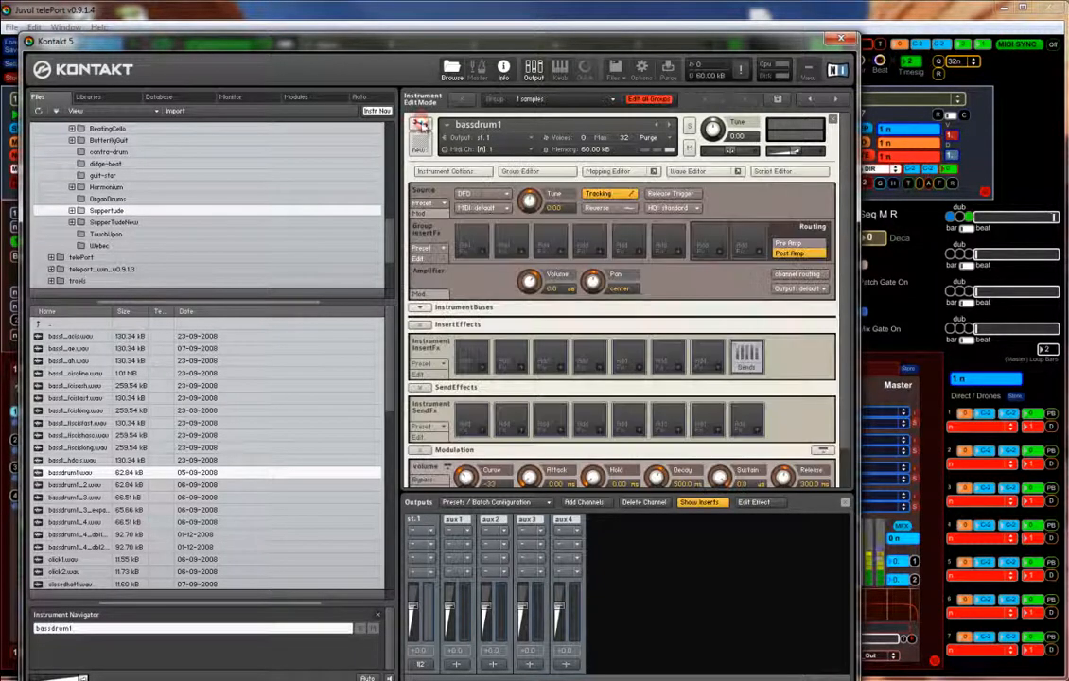
{"action": "left_click", "coordinate": [611, 195]}
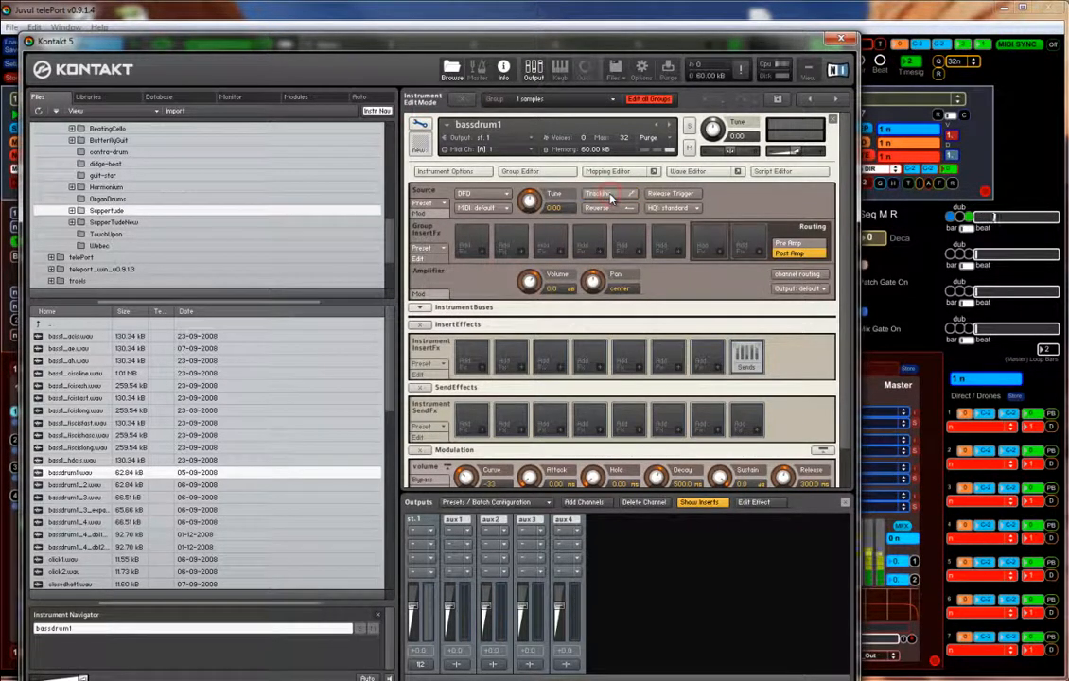
{"action": "left_click", "coordinate": [687, 171]}
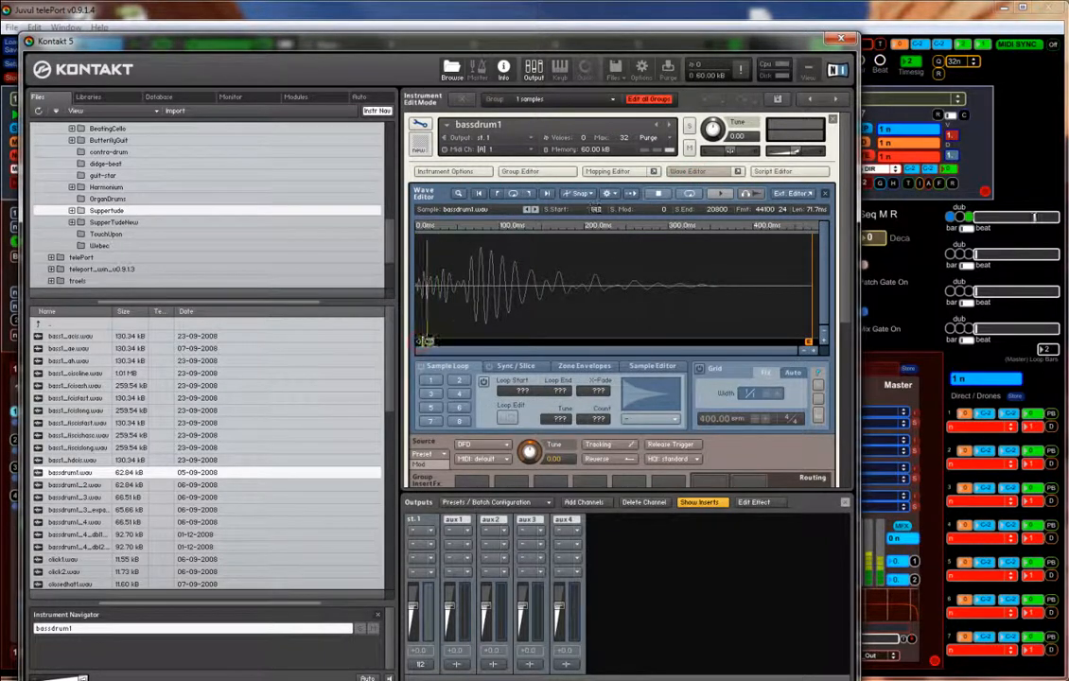
{"action": "left_click", "coordinate": [688, 171]}
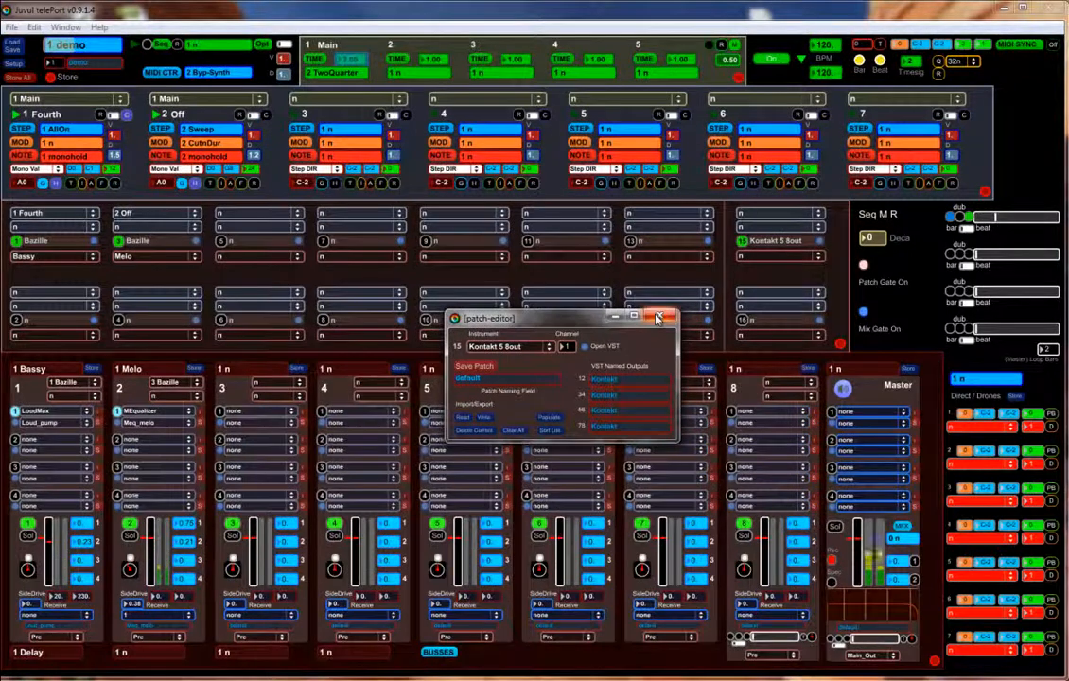
- Give slot 15 the 1 Fourth pattern and route 15 Kontakt into mixer channel 3
{"action": "left_click", "coordinate": [666, 316]}
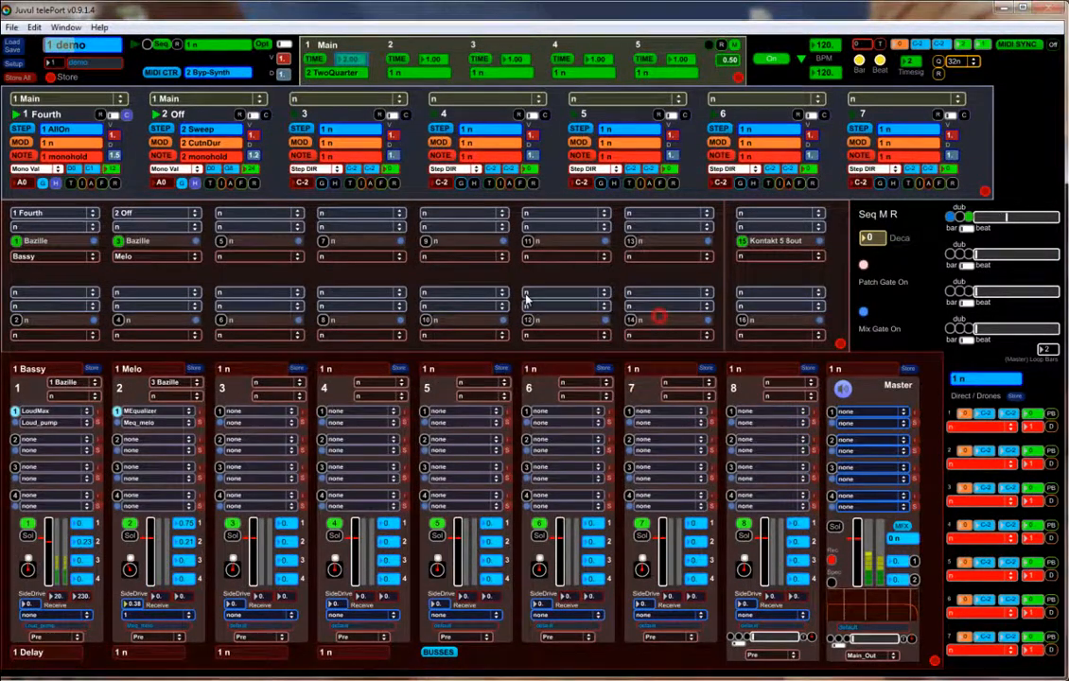
{"action": "left_click", "coordinate": [762, 214]}
{"action": "left_click", "coordinate": [769, 240]}
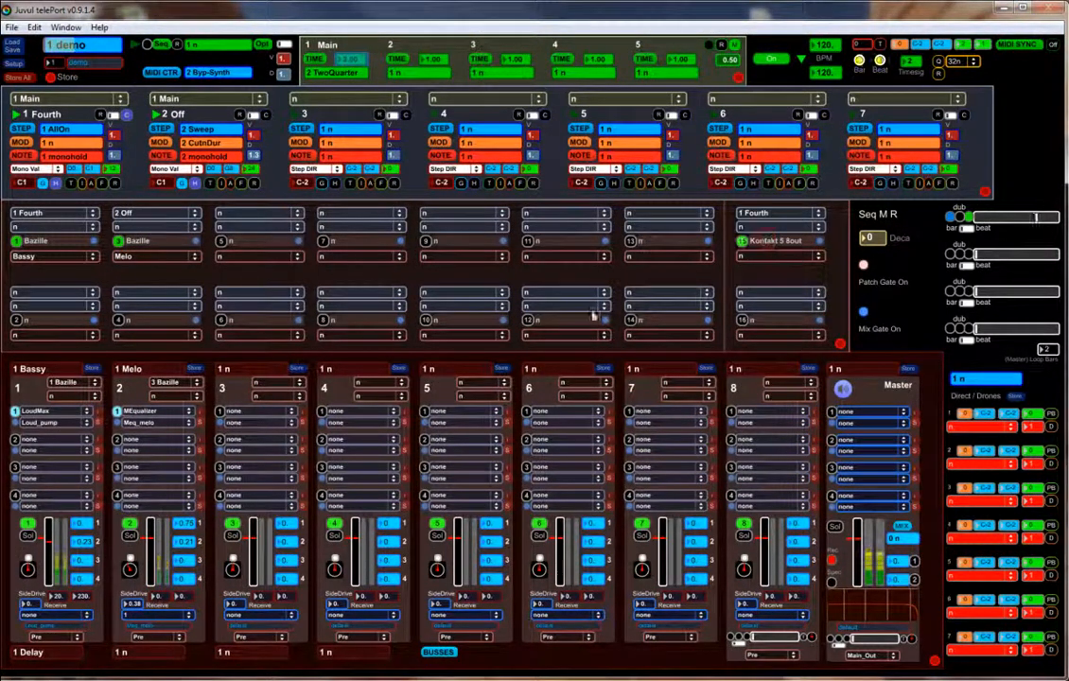
{"action": "left_click", "coordinate": [271, 381]}
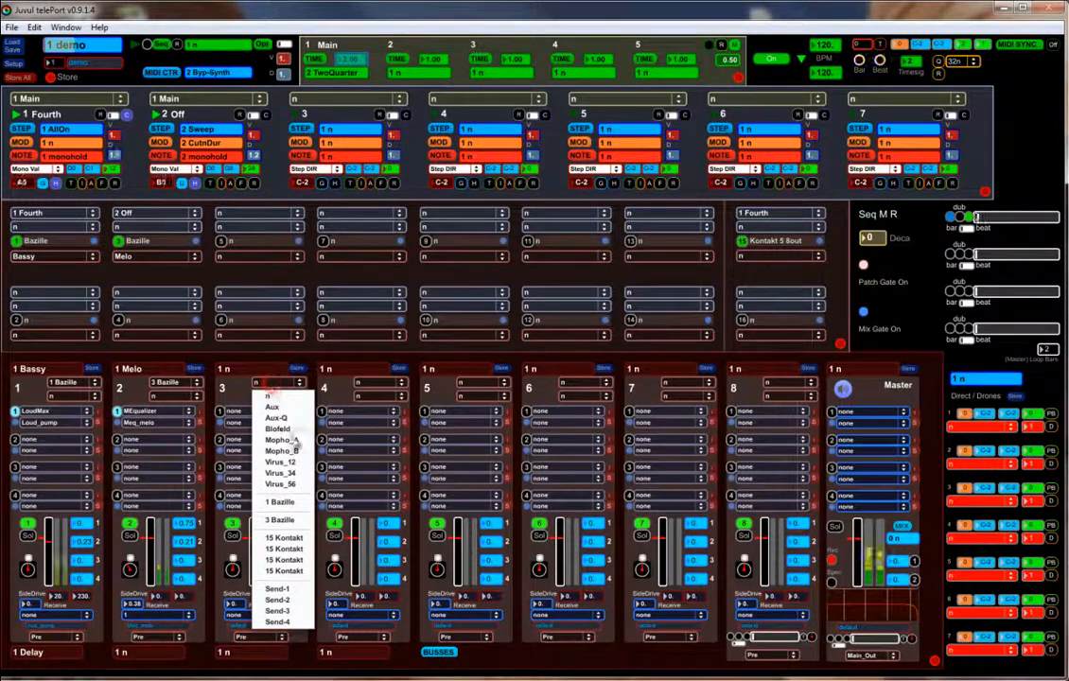
{"action": "left_click", "coordinate": [291, 544]}
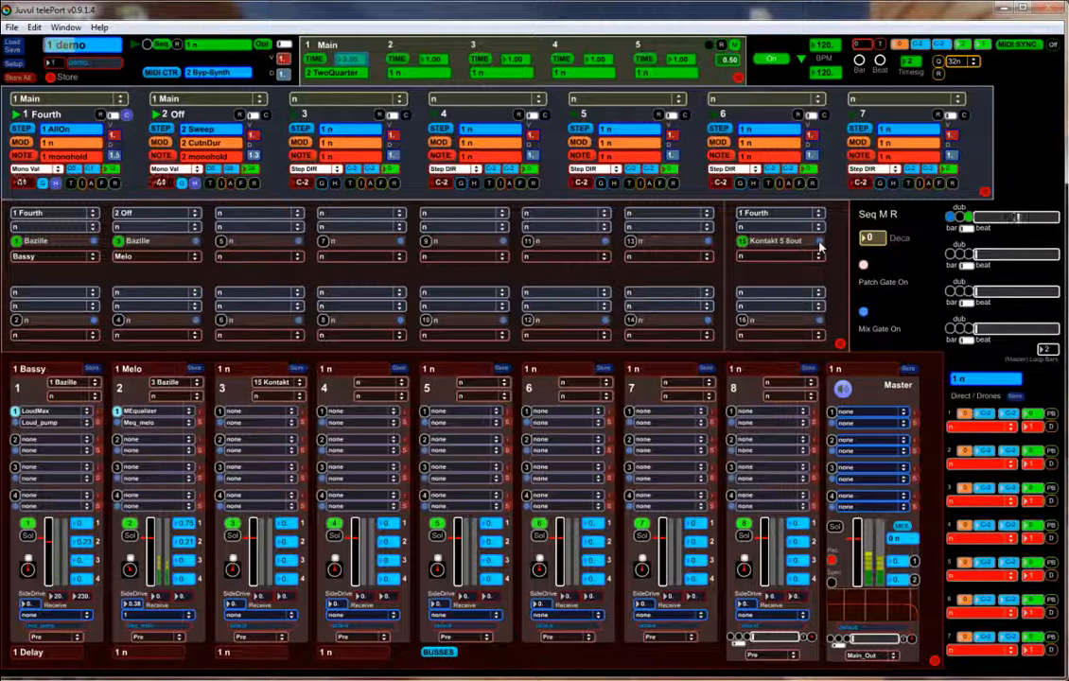
{"action": "left_click", "coordinate": [819, 244]}
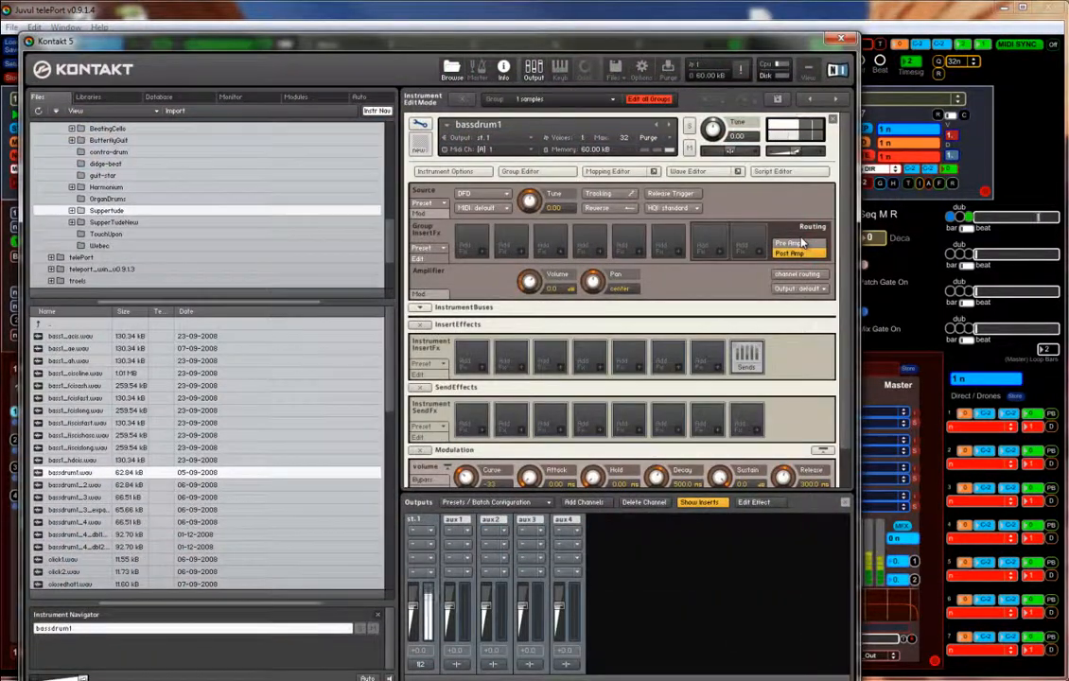
- Move the bassdrum1 sample start from 0 to 2592 in Kontakt's Wave Editor, then close Kontakt
{"action": "left_click", "coordinate": [687, 172]}
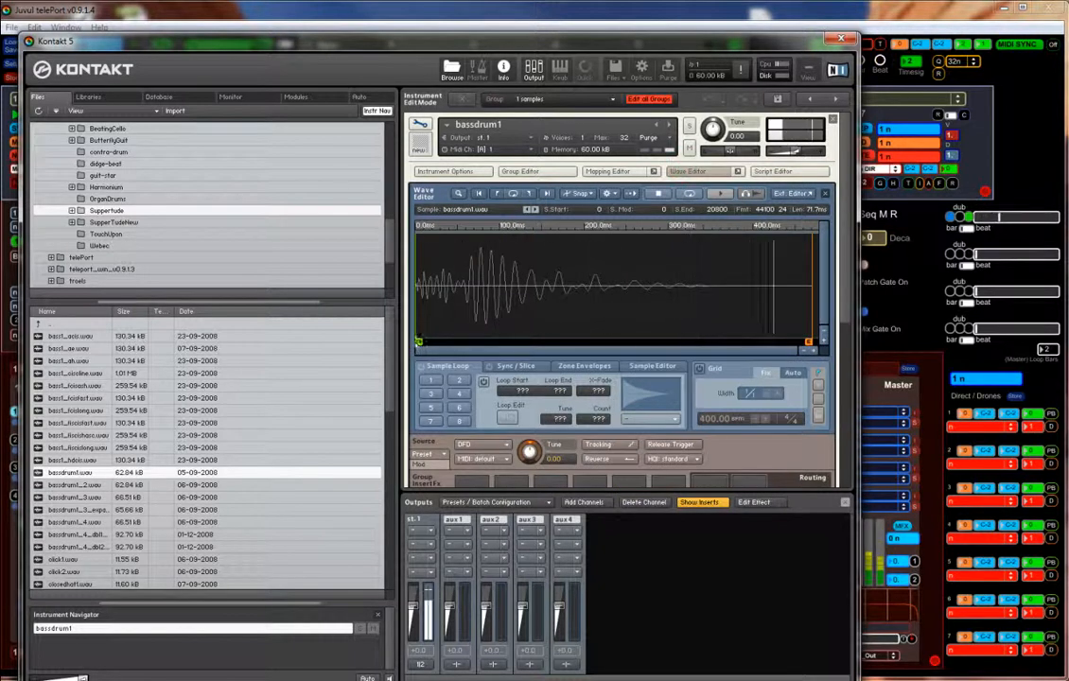
{"action": "mouse_move", "coordinate": [455, 341]}
{"action": "left_mouse_down"}
{"action": "mouse_move", "coordinate": [420, 342]}
{"action": "mouse_move", "coordinate": [475, 338]}
{"action": "mouse_move", "coordinate": [466, 344]}
{"action": "left_mouse_up"}
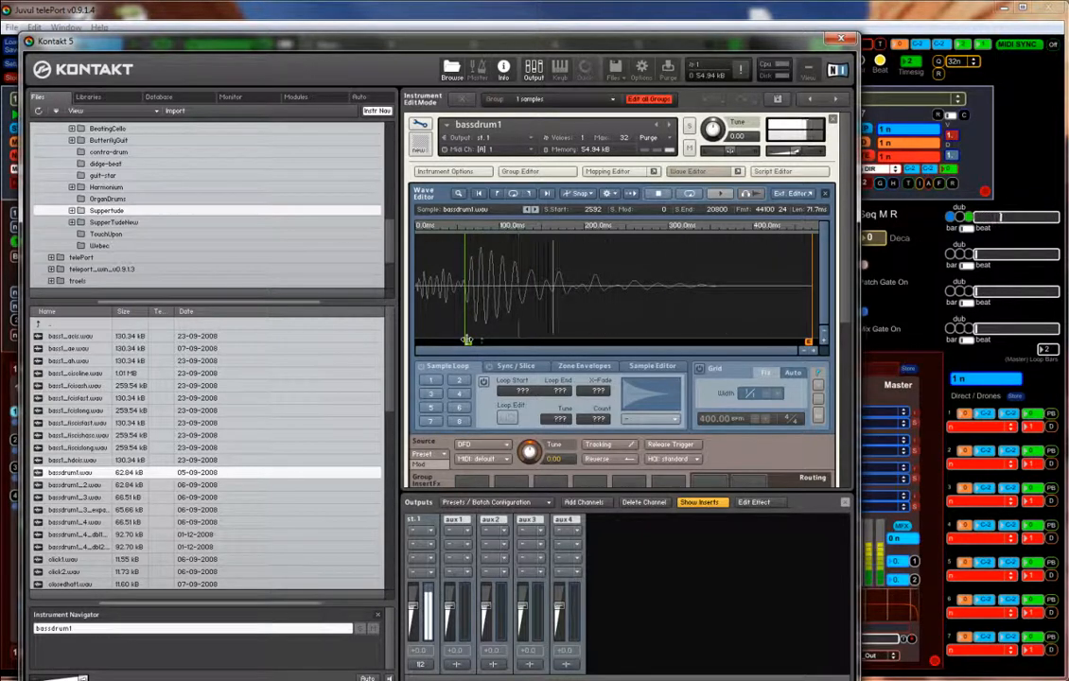
{"action": "left_click", "coordinate": [842, 40]}
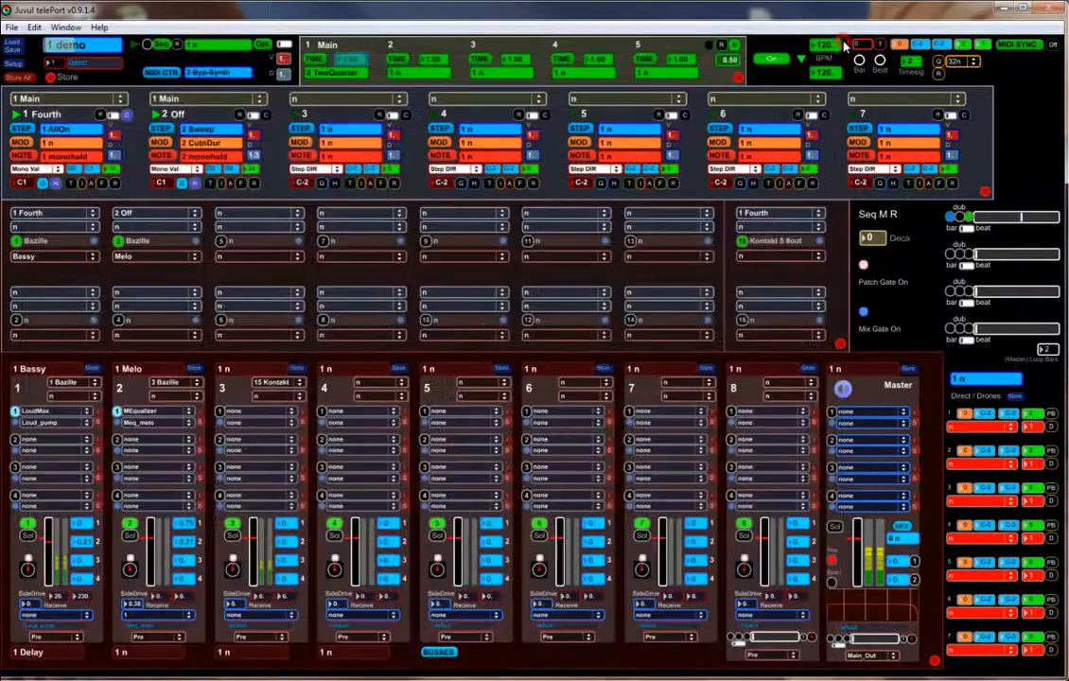
- Rename slot 15's first VST named output to Kick and save the patch as demoKit
{"action": "left_click", "coordinate": [803, 243]}
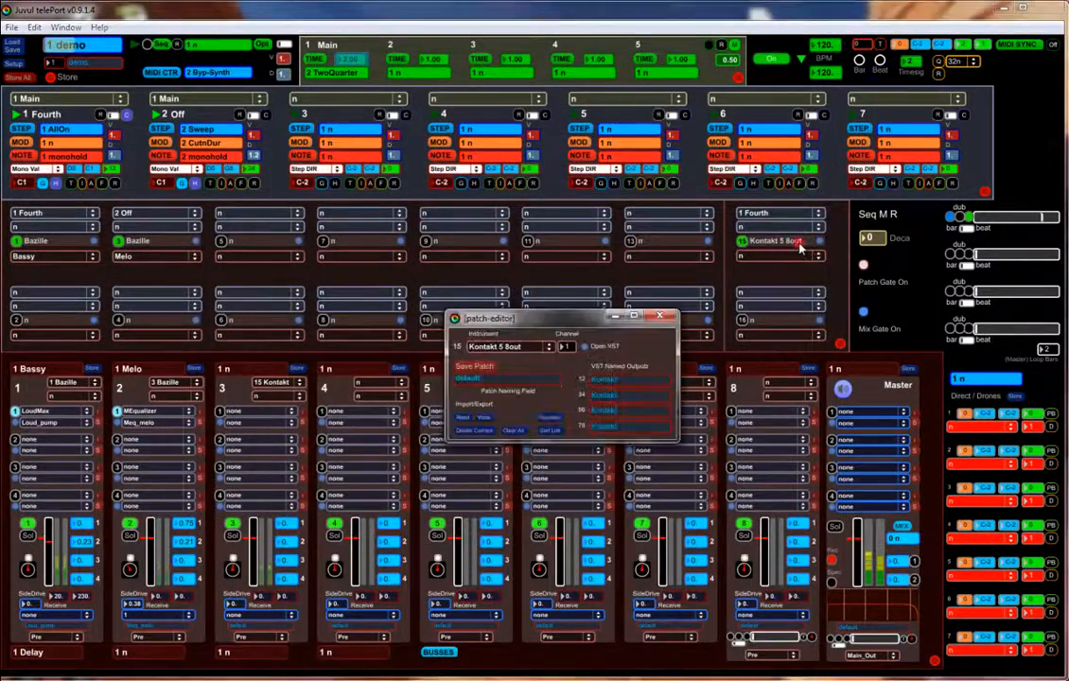
{"action": "left_click_drag", "start_coordinate": [625, 380], "coordinate": [574, 379]}
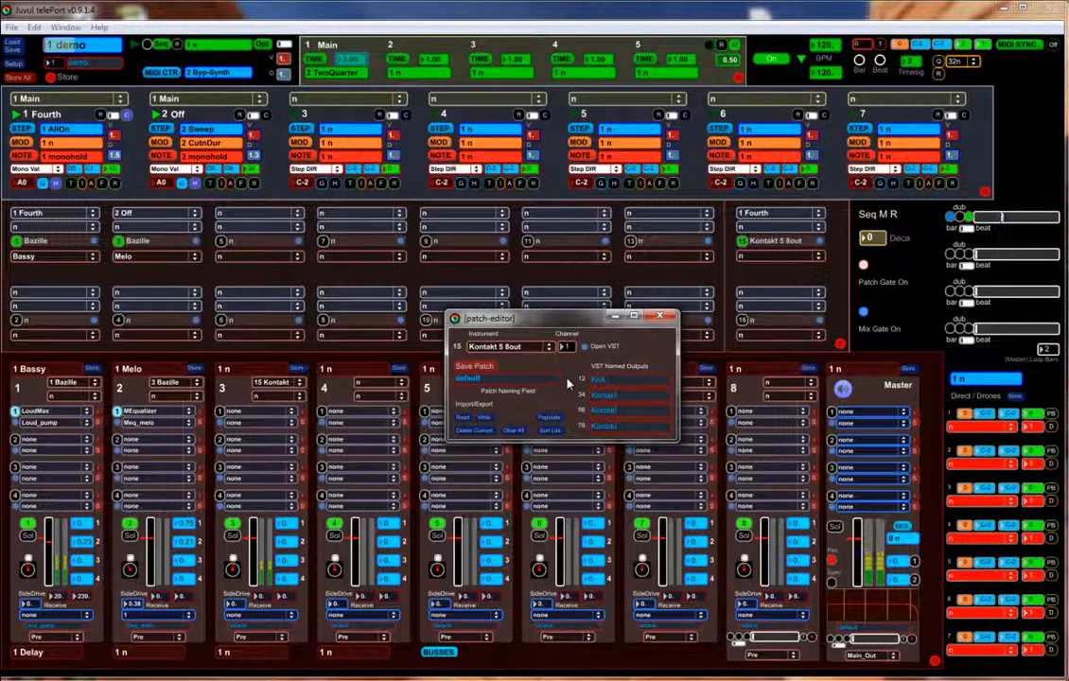
{"action": "left_click_drag", "start_coordinate": [568, 383], "coordinate": [441, 376]}
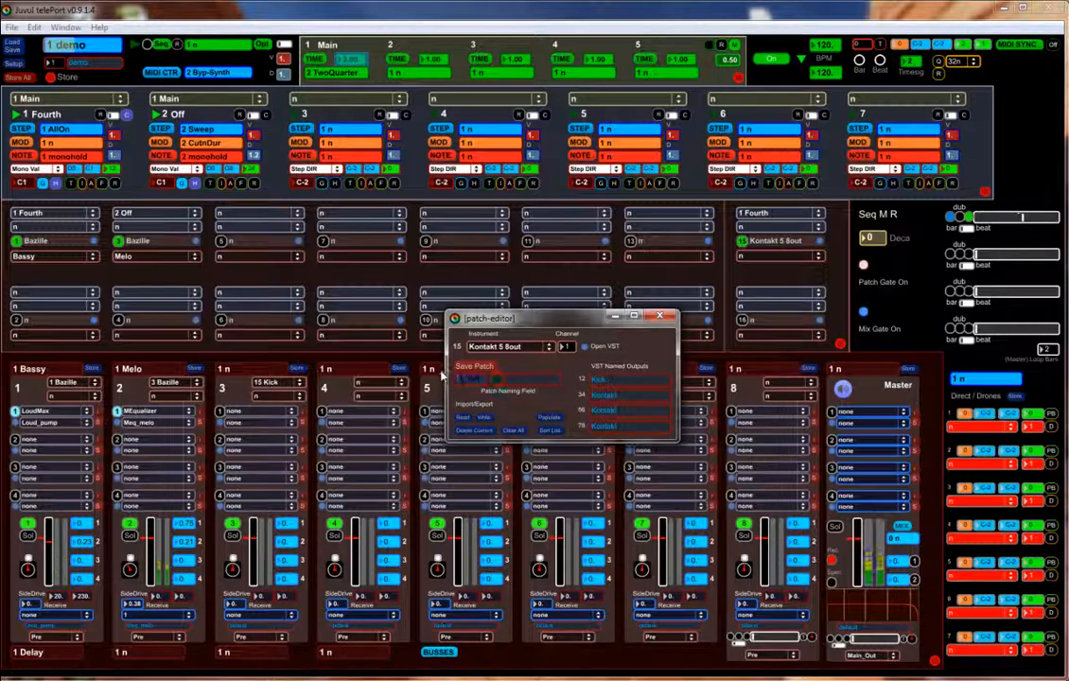
{"action": "type", "text": "demoKt"}
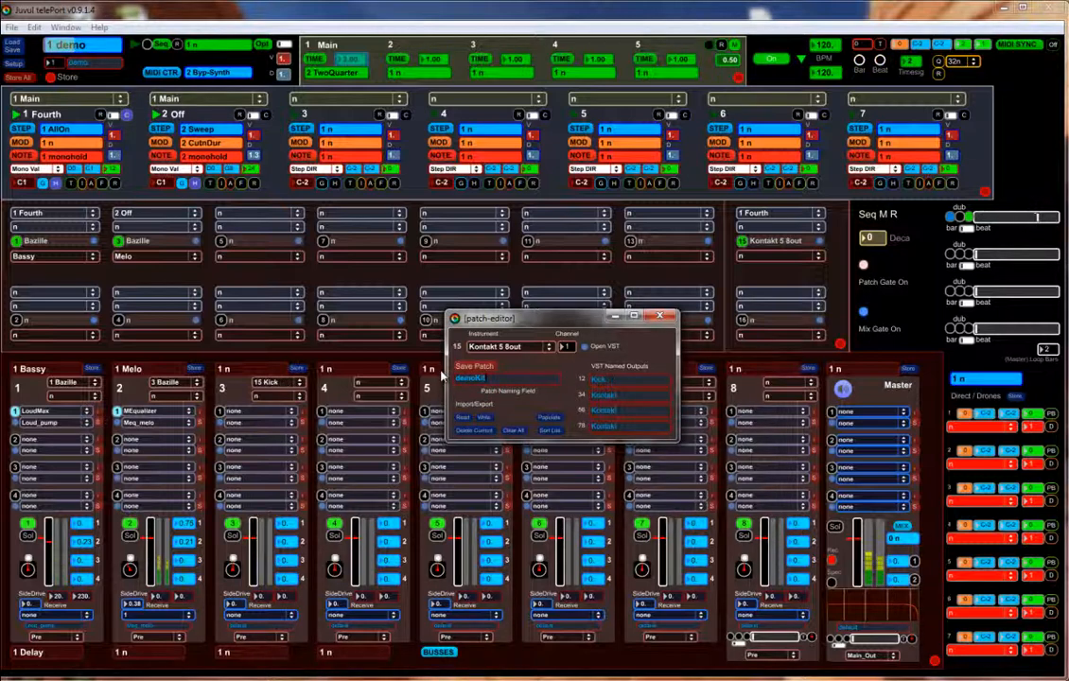
{"action": "left_click", "coordinate": [486, 367]}
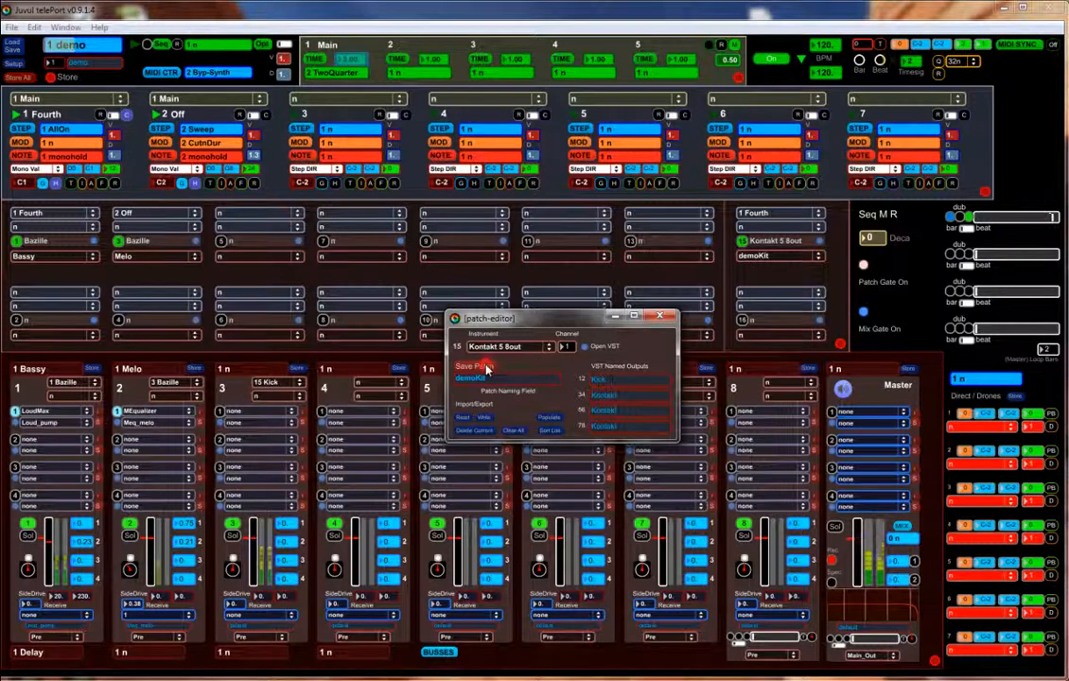
{"action": "left_click", "coordinate": [659, 316]}
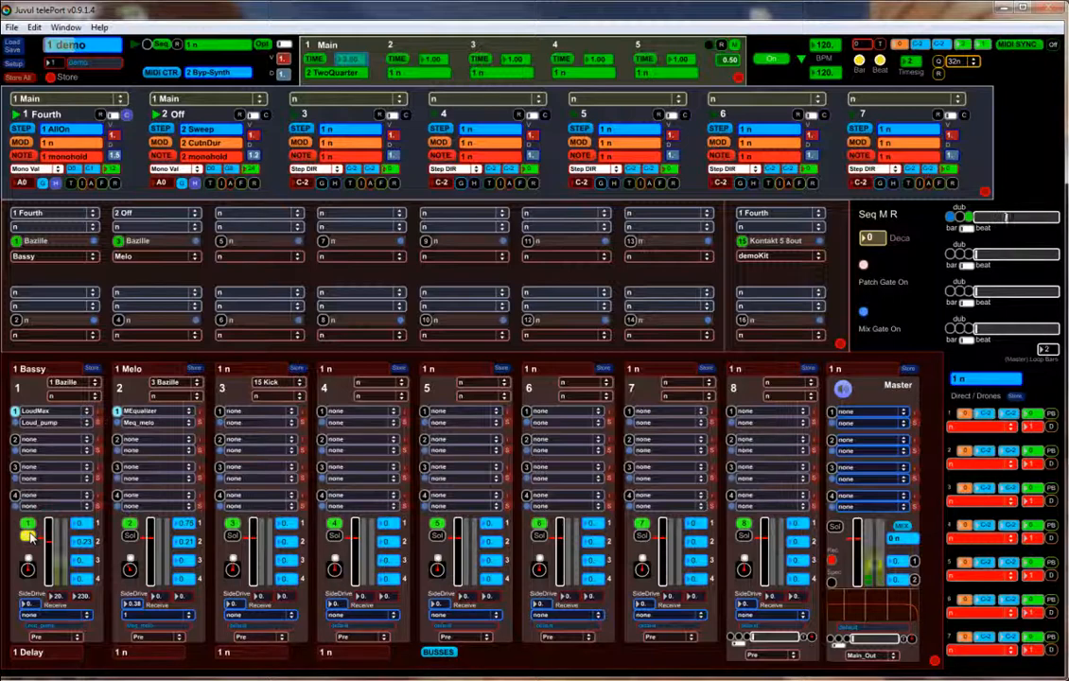
- Set Bazille's OSC 1 PD to 21 and ADSR 1 attack to 11, then close the synth
{"action": "left_click", "coordinate": [95, 243]}
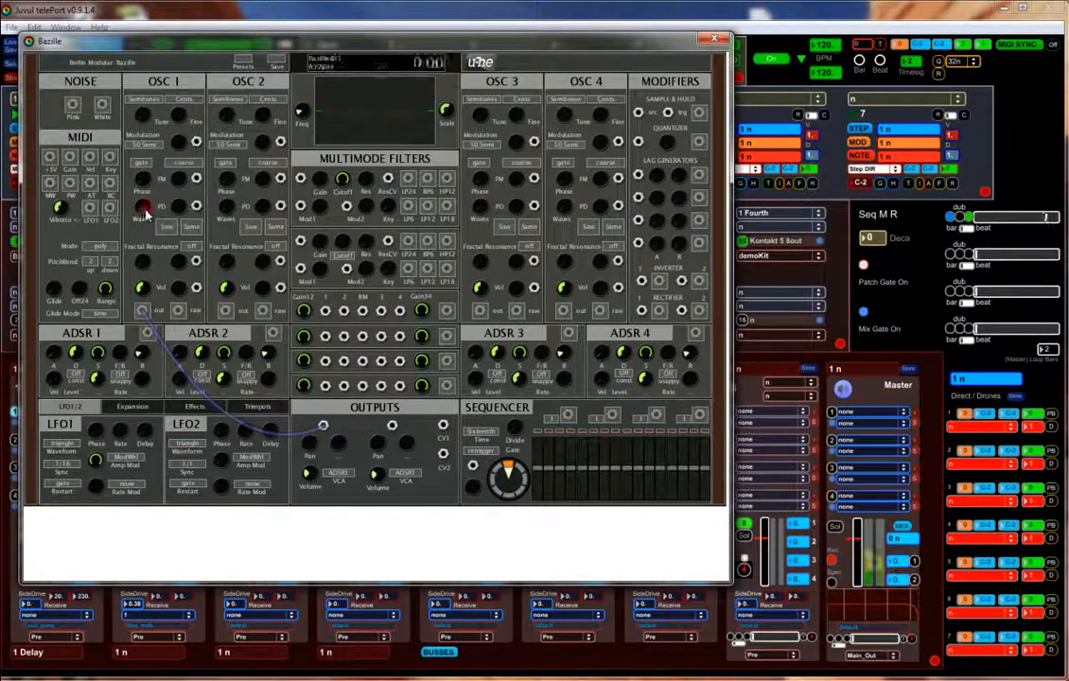
{"action": "left_click_drag", "start_coordinate": [144, 214], "coordinate": [140, 186]}
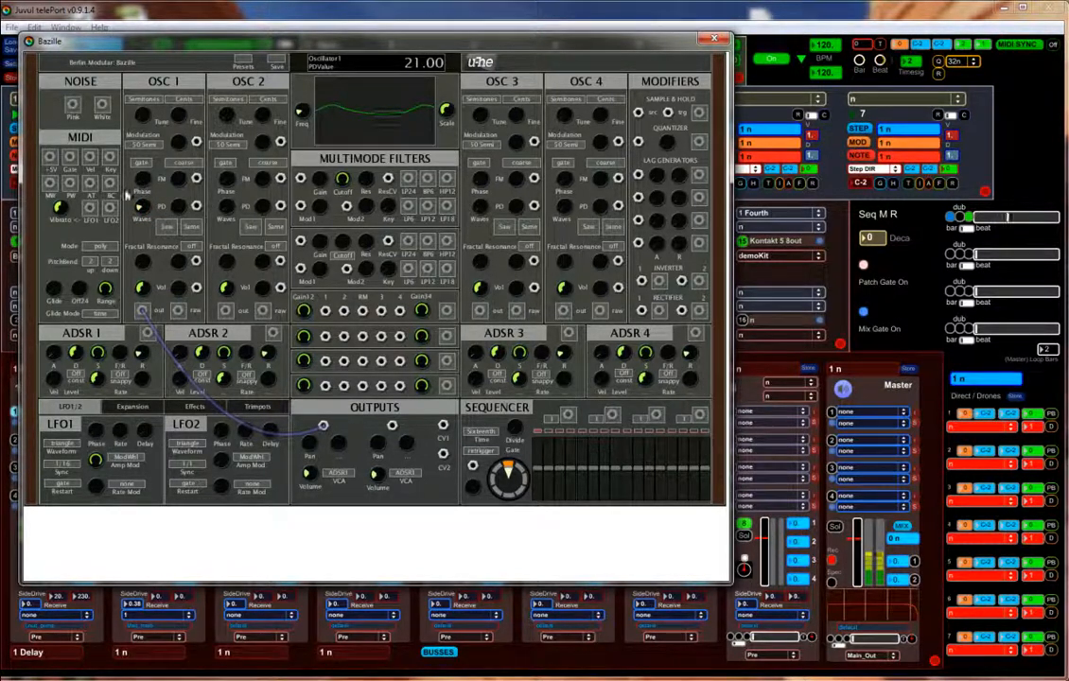
{"action": "left_click", "coordinate": [54, 354]}
{"action": "left_click_drag", "start_coordinate": [54, 355], "coordinate": [52, 344]}
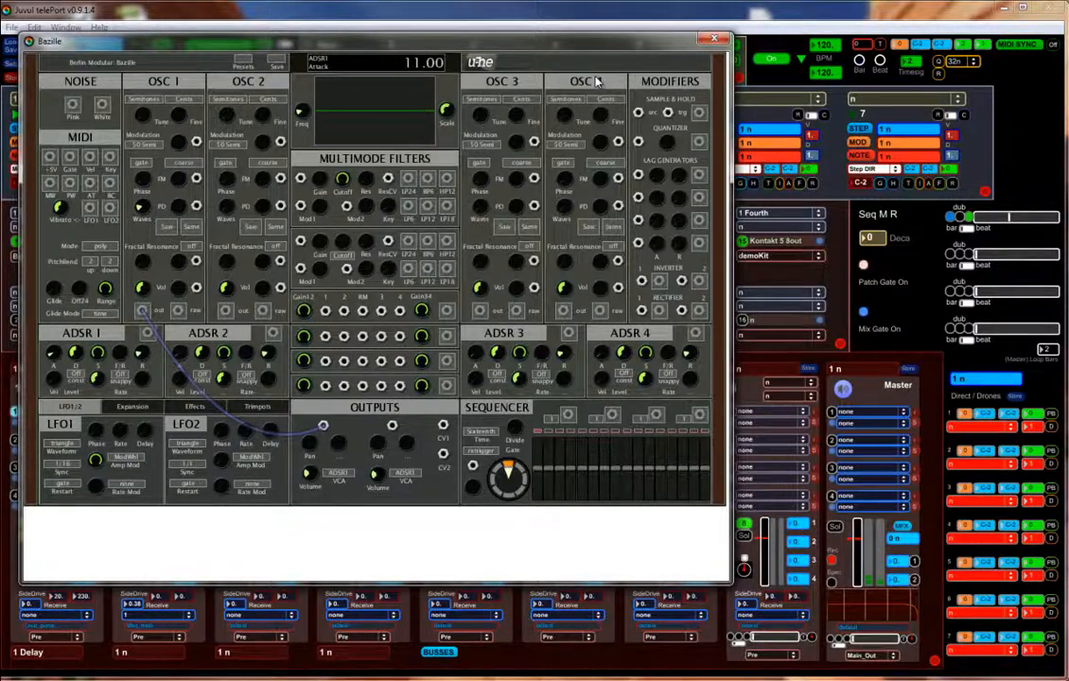
{"action": "left_click", "coordinate": [705, 44]}
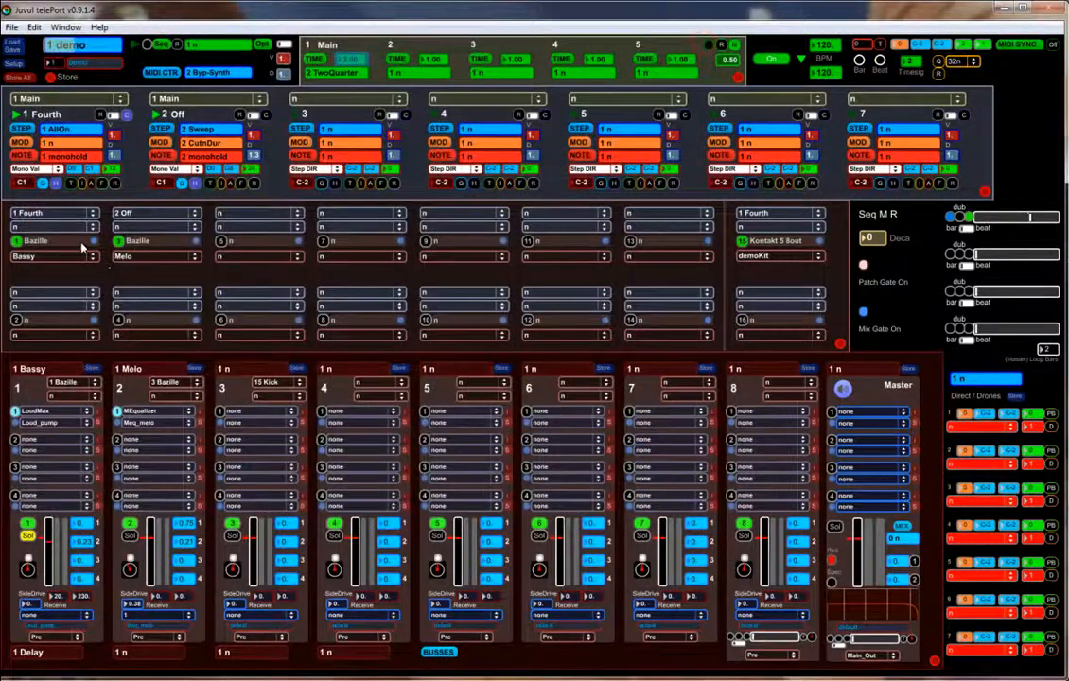
- Save the Bassy patch, set track 3's second SideDrive to 50, and make track 1 receive from 3
{"action": "left_click", "coordinate": [75, 244]}
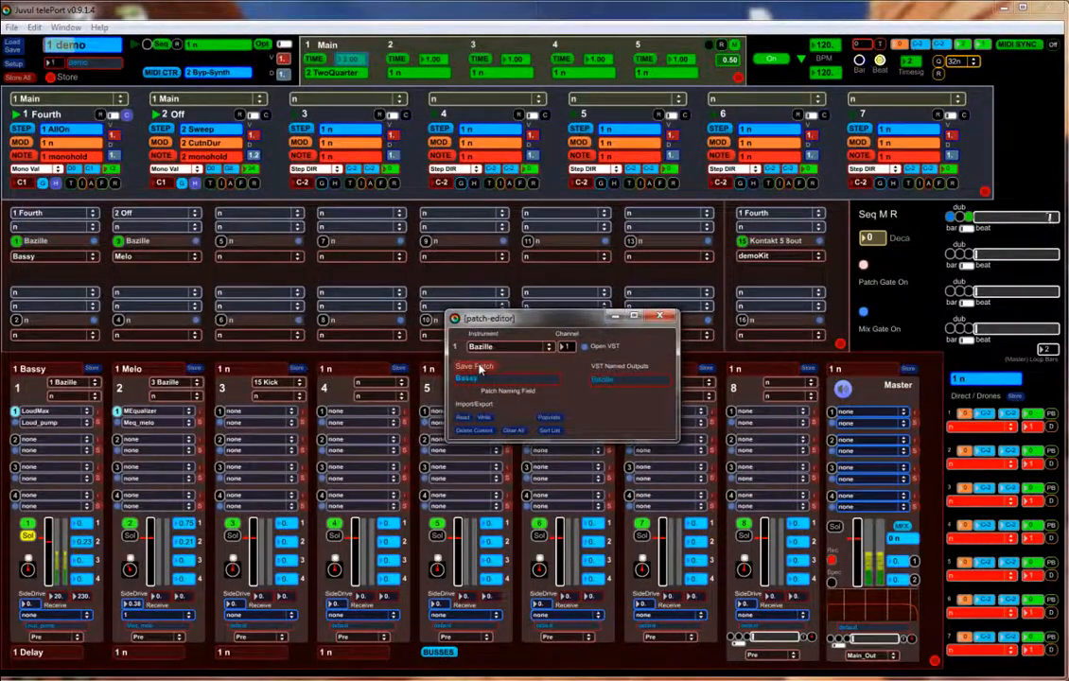
{"action": "left_click", "coordinate": [671, 317]}
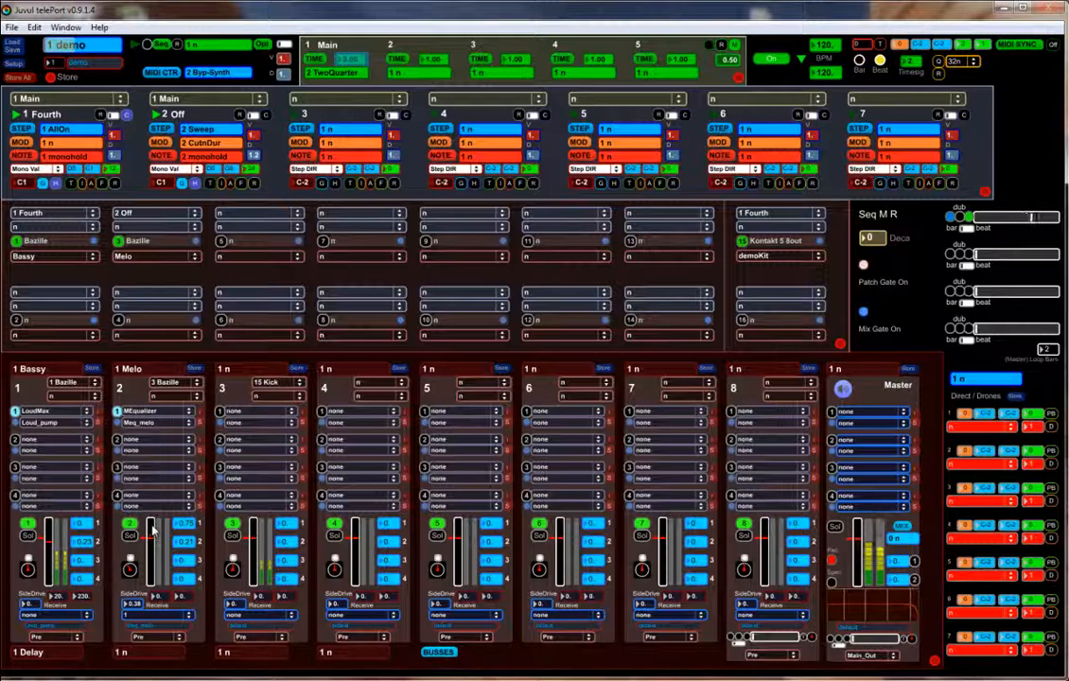
{"action": "left_click", "coordinate": [288, 598]}
{"action": "type", "text": "50"}
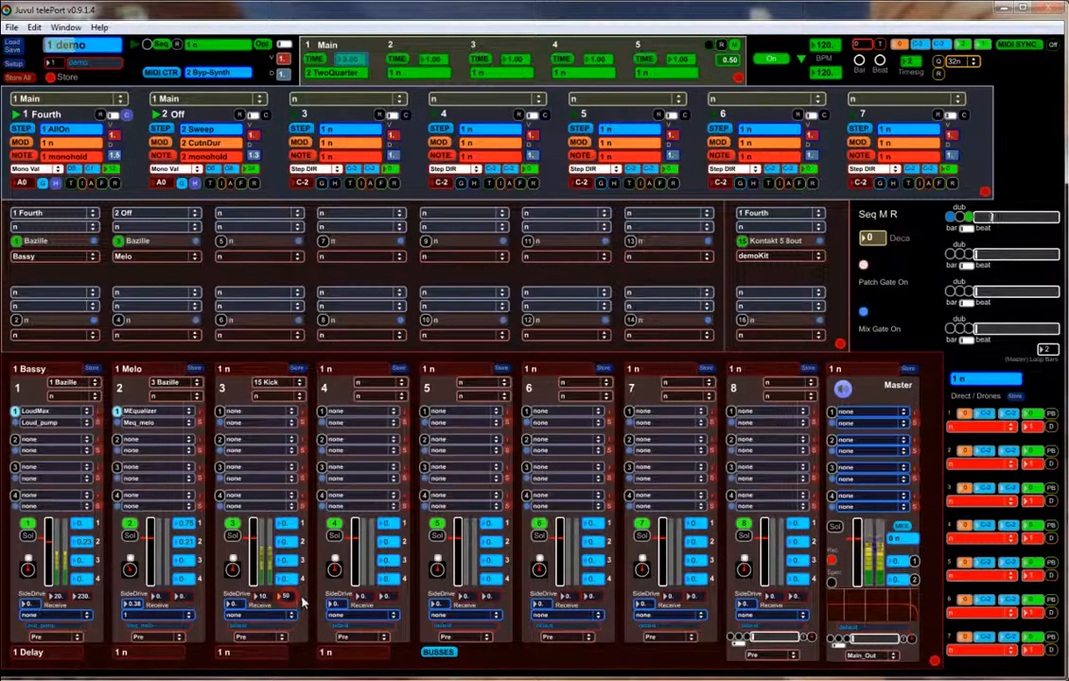
{"action": "left_click", "coordinate": [49, 620]}
{"action": "left_click", "coordinate": [44, 660]}
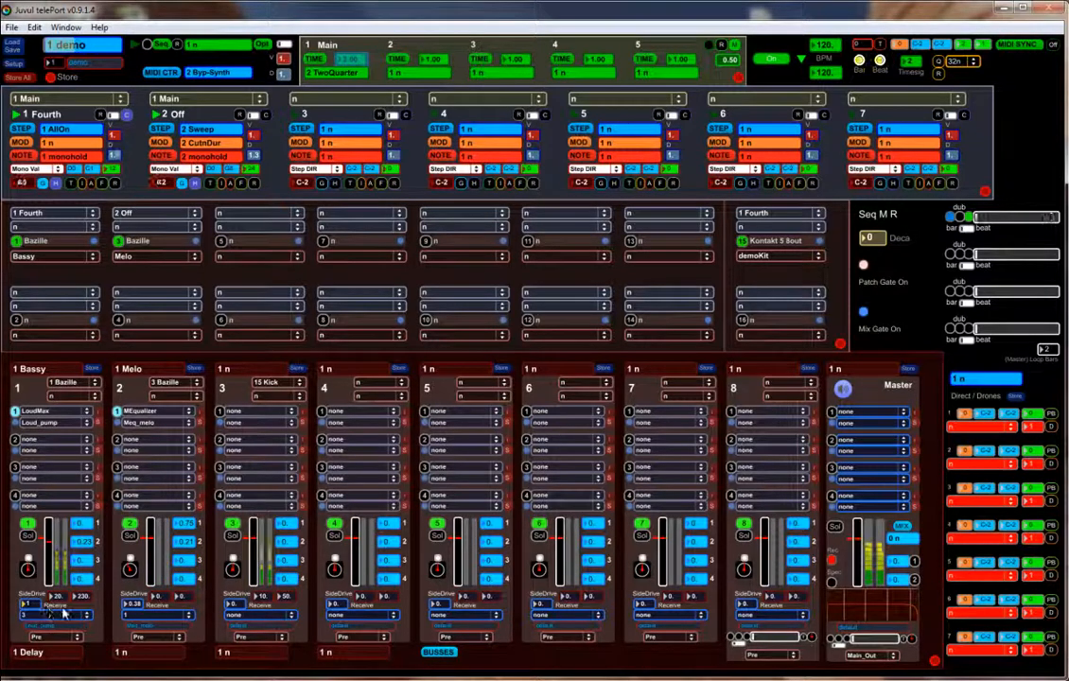
- Load LoudMax on track 3's first insert with its threshold at -2.9 dB
{"action": "left_click", "coordinate": [240, 413]}
{"action": "left_click", "coordinate": [265, 470]}
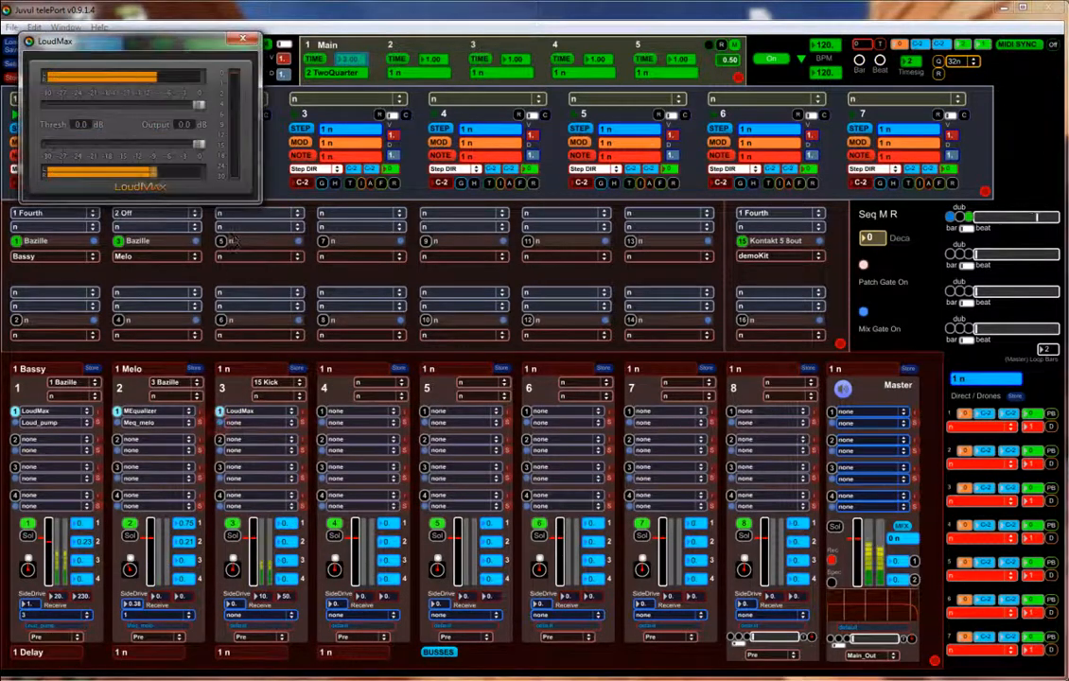
{"action": "left_click_drag", "start_coordinate": [199, 107], "coordinate": [185, 105]}
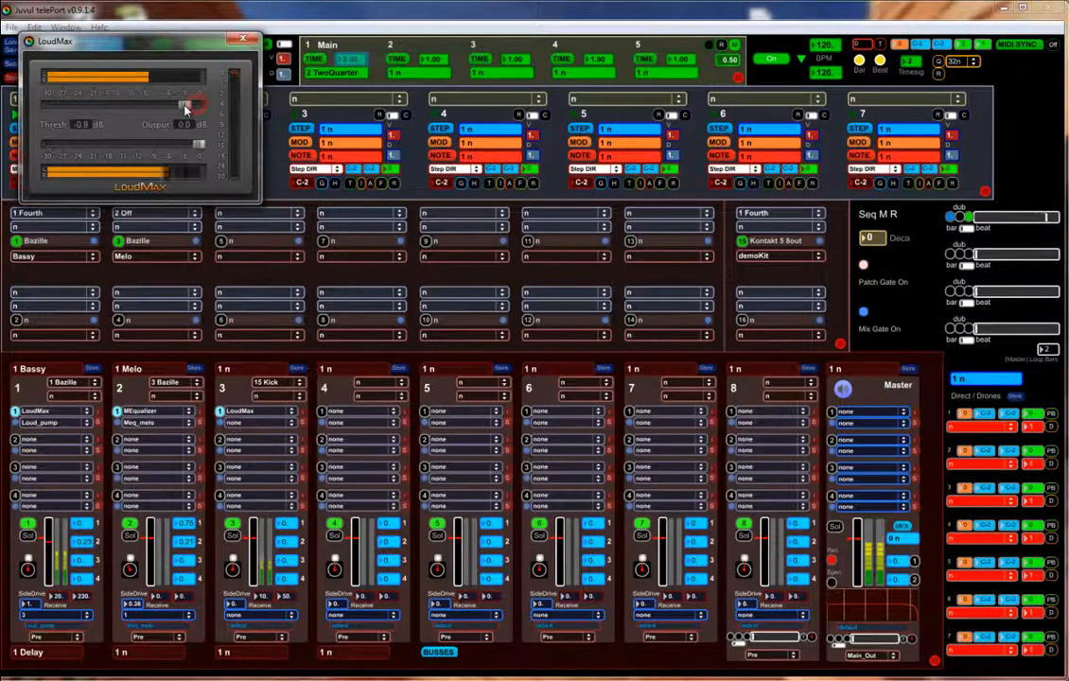
{"action": "left_click", "coordinate": [245, 41]}
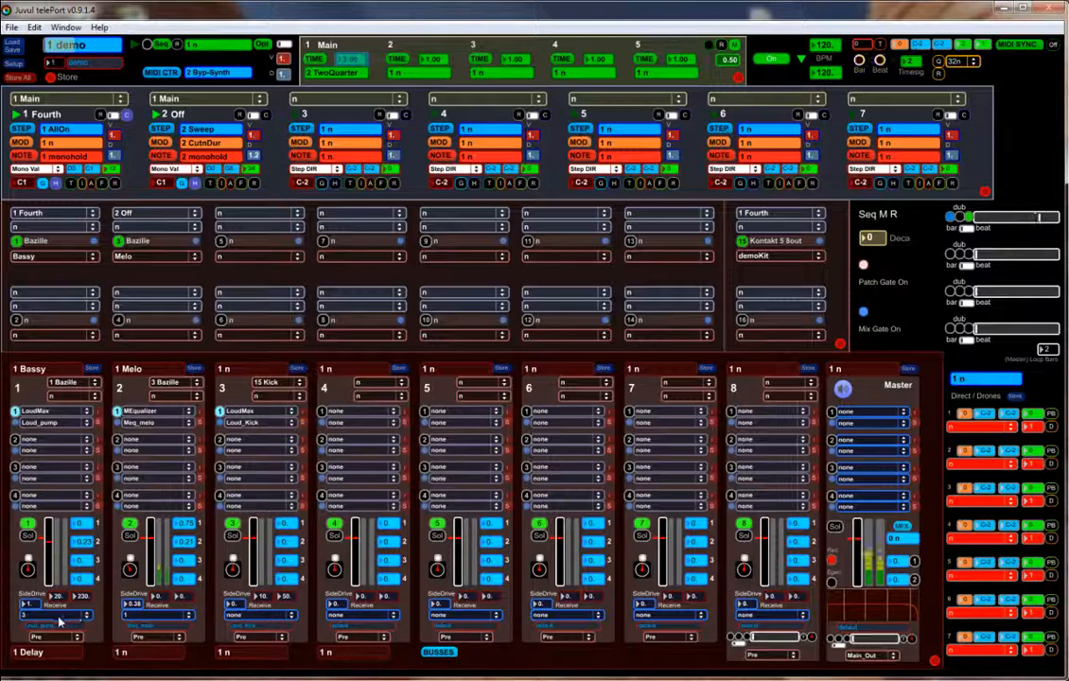
- Route track 3's output to Bus_4 and switch bus B_4 from Po-Lat to Pre
{"action": "left_click", "coordinate": [280, 640]}
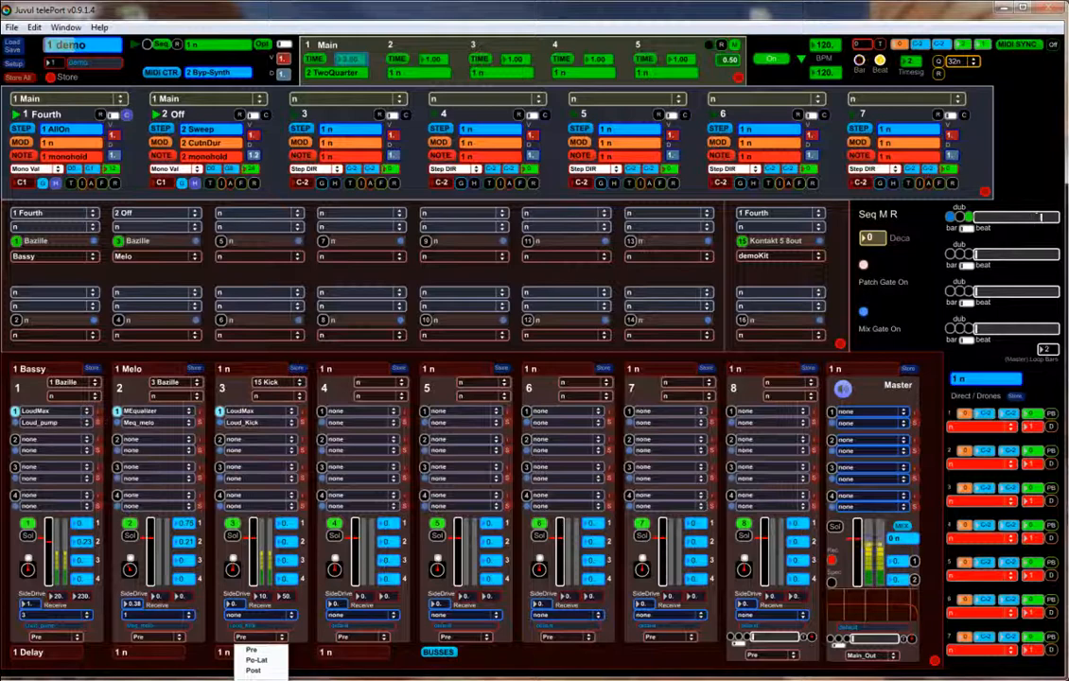
{"action": "left_click", "coordinate": [256, 680]}
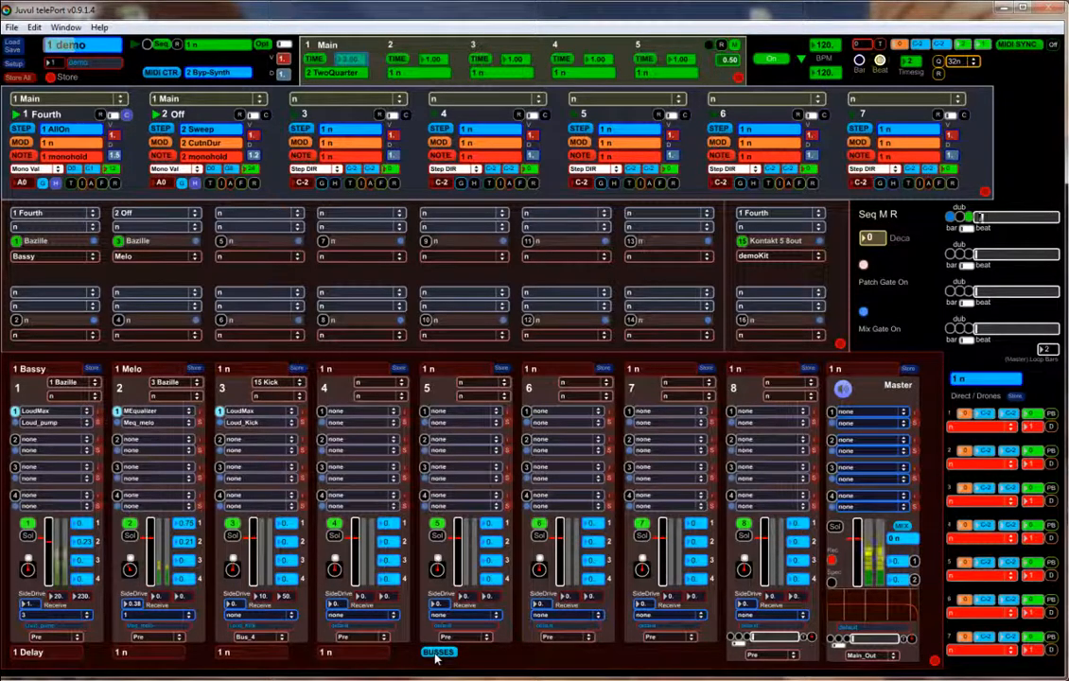
{"action": "left_click", "coordinate": [438, 653]}
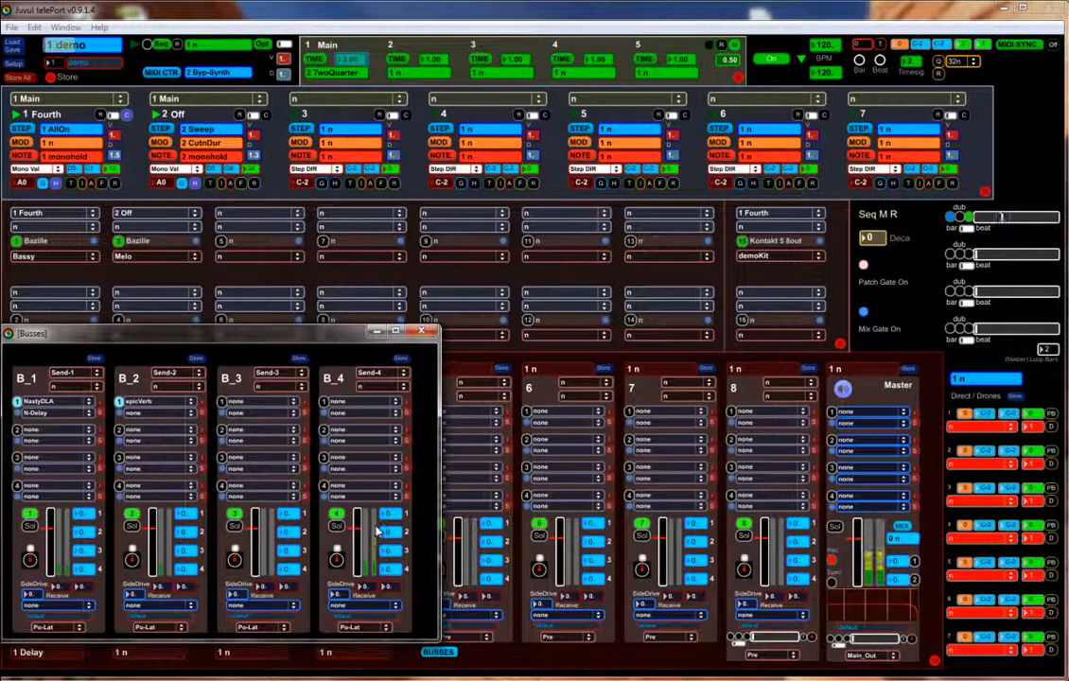
{"action": "left_click", "coordinate": [381, 630]}
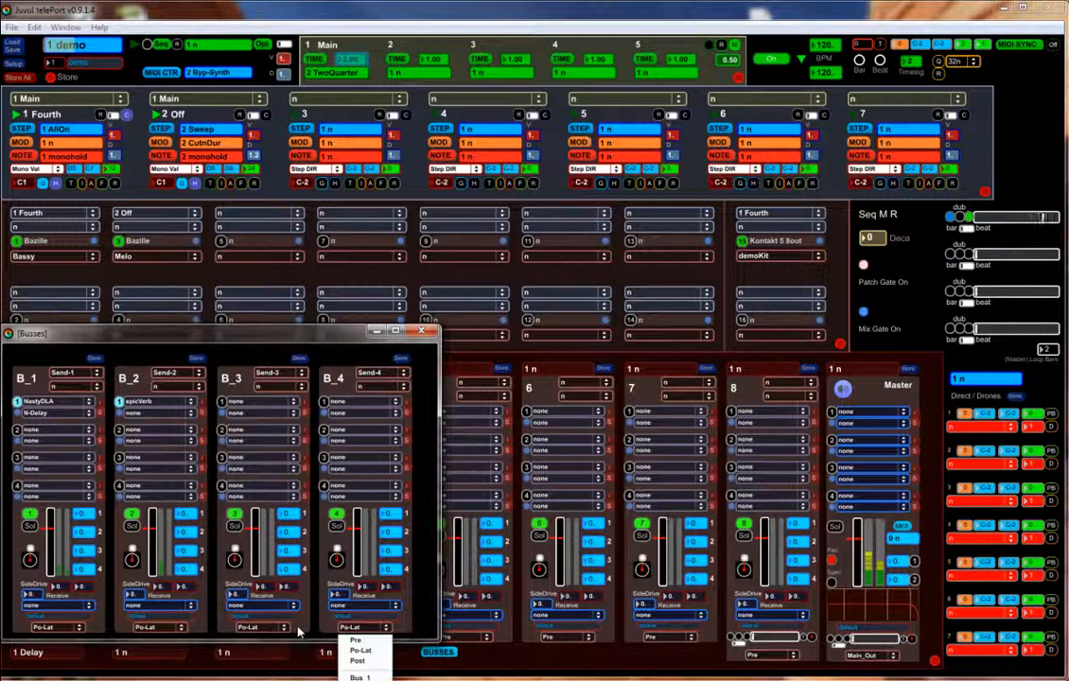
{"action": "left_click", "coordinate": [369, 640]}
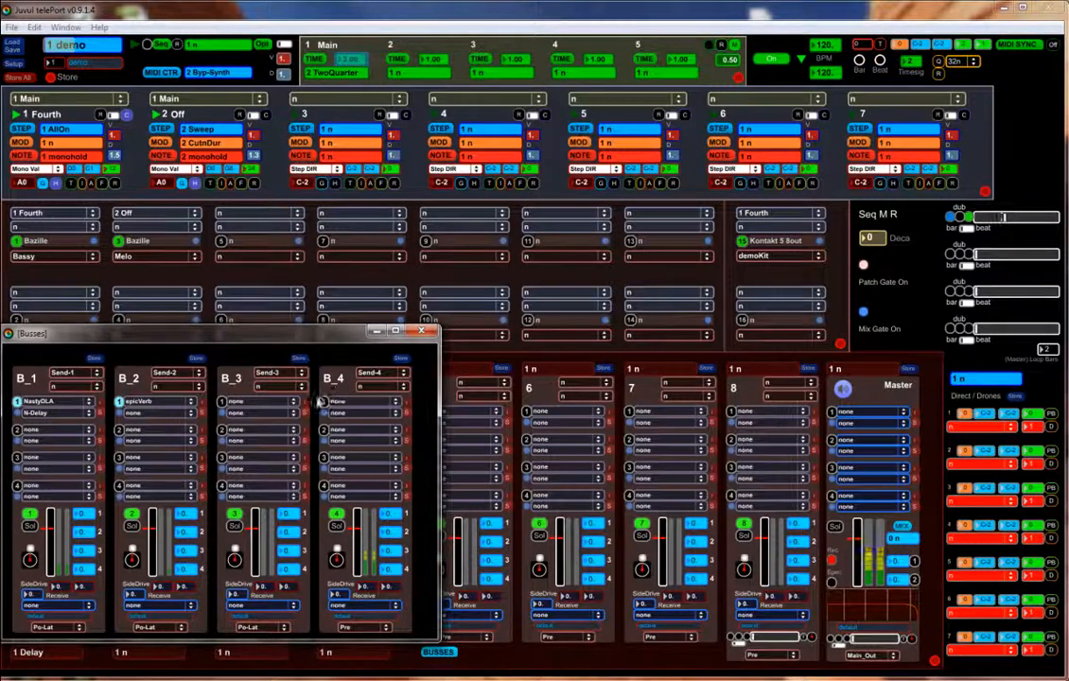
{"action": "left_click", "coordinate": [352, 402]}
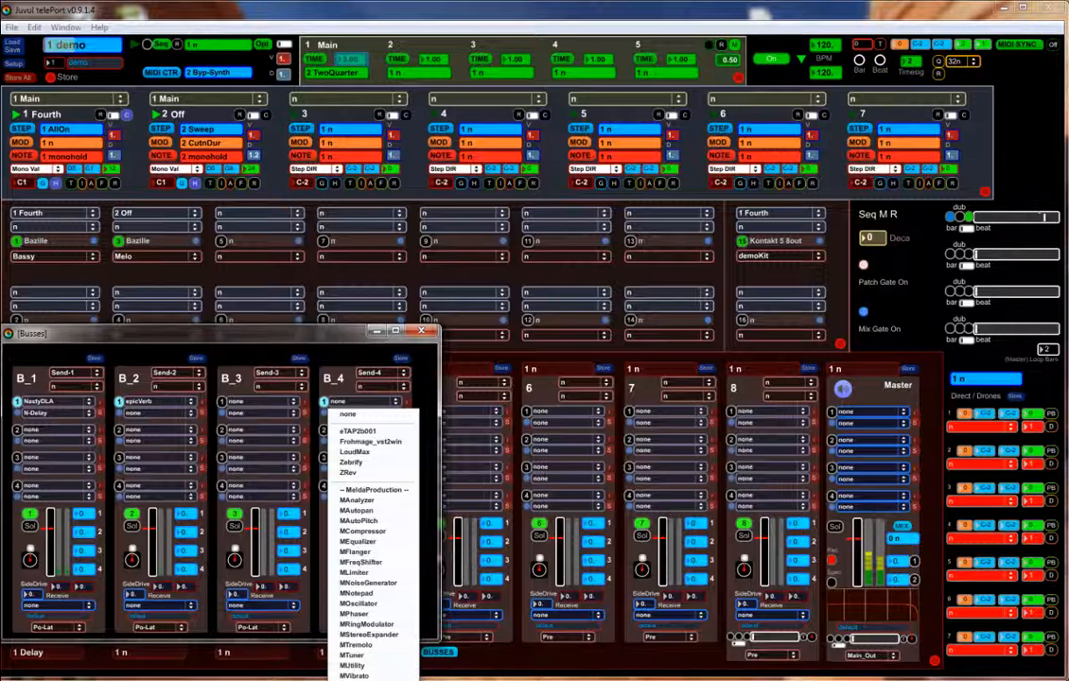
- Load DensitymkII on bus B_4, store it as the Den_DrumBuss preset, and close the busses window
{"action": "left_click", "coordinate": [370, 667]}
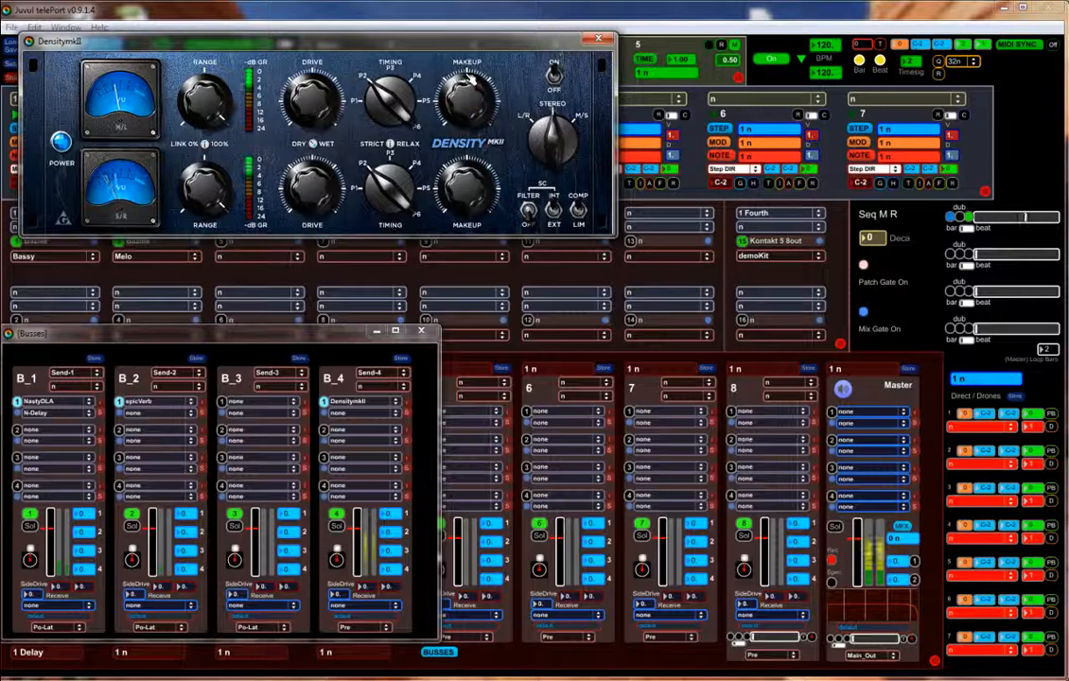
{"action": "left_click", "coordinate": [597, 42]}
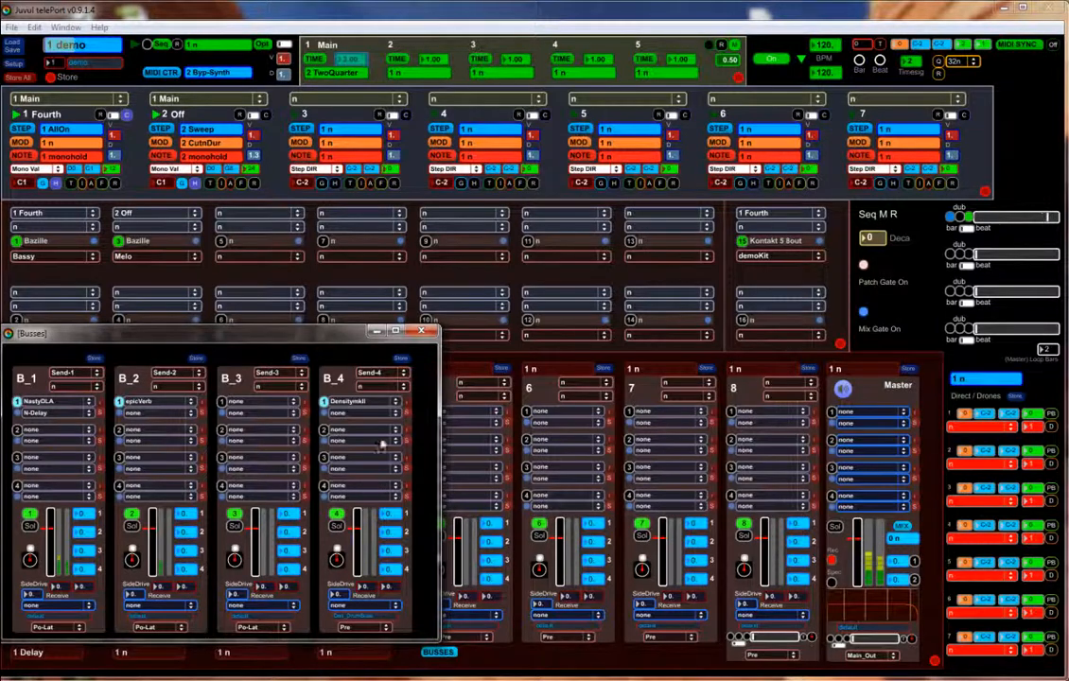
{"action": "left_click", "coordinate": [407, 414]}
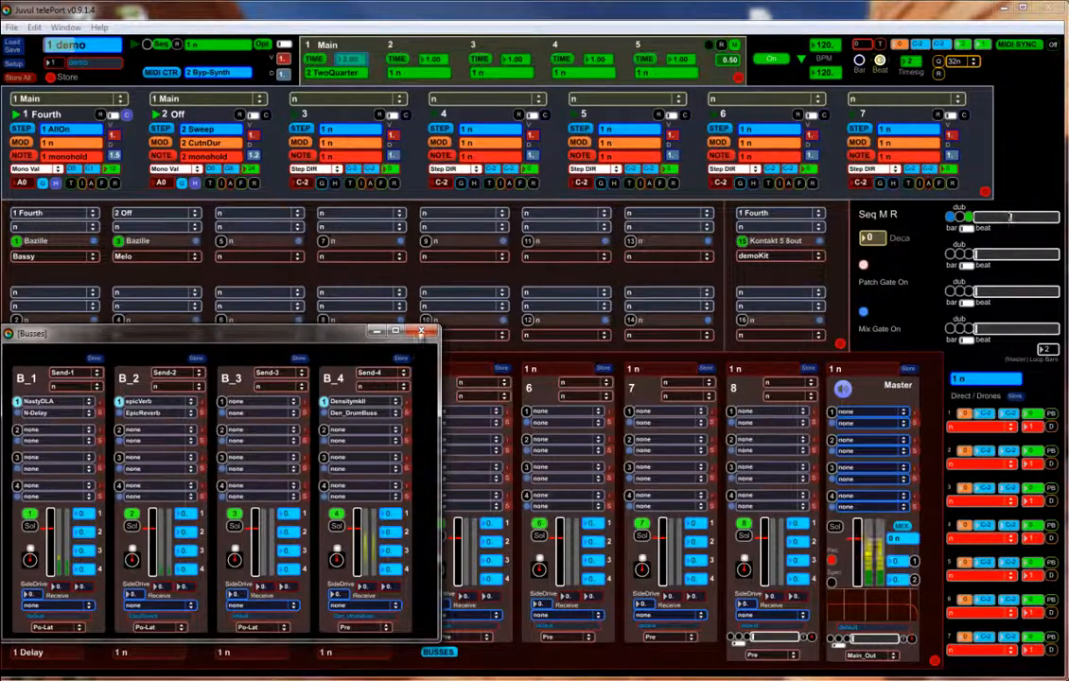
{"action": "left_click", "coordinate": [422, 331]}
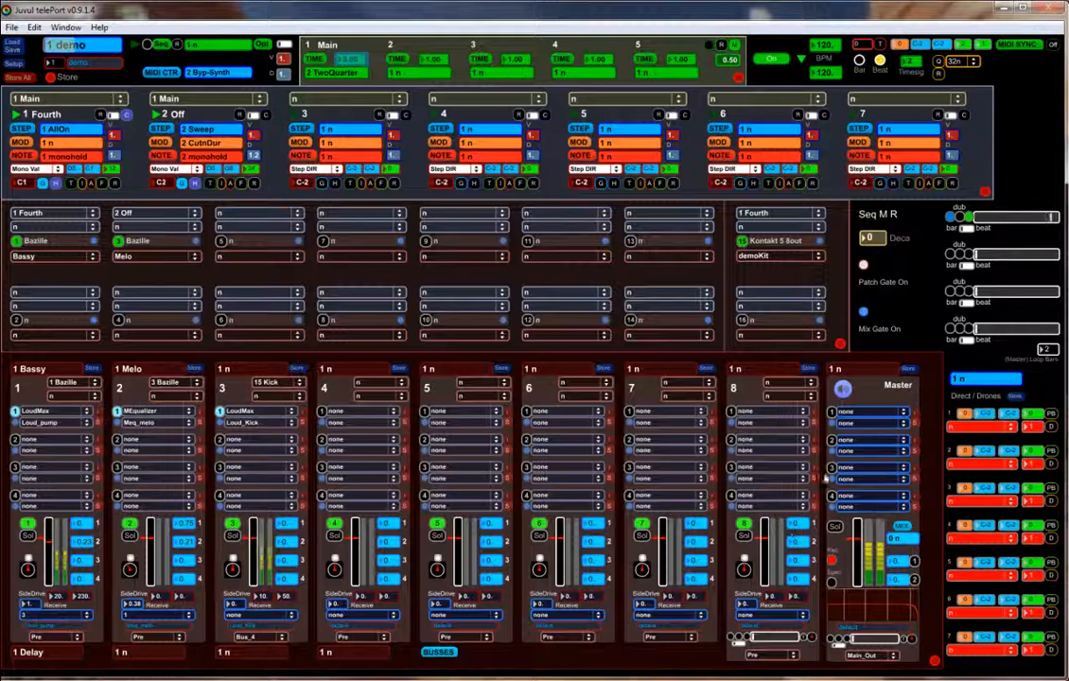
- Load DensitymkII into the Master strip's second insert, then open and close its editor
{"action": "left_click", "coordinate": [863, 439]}
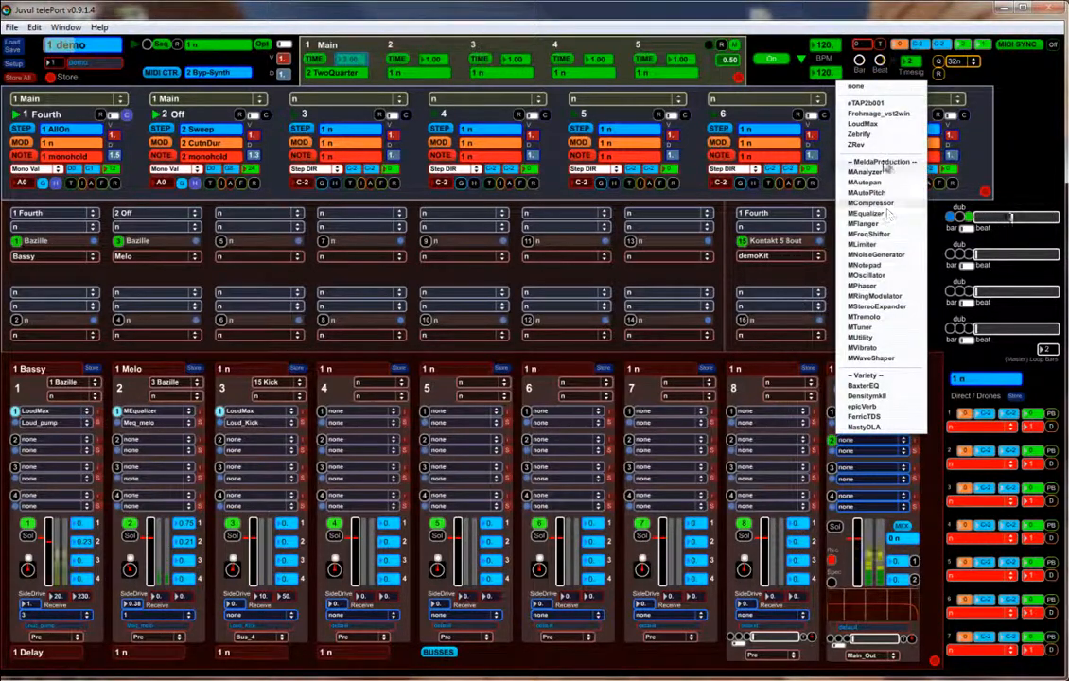
{"action": "left_click", "coordinate": [877, 397]}
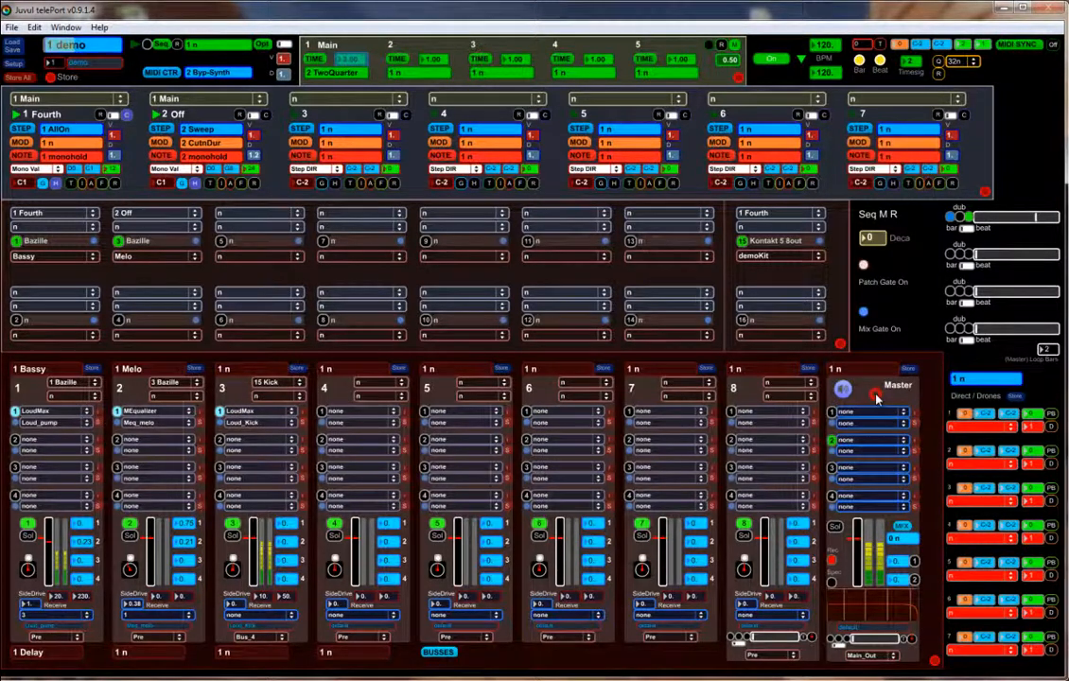
{"action": "left_click", "coordinate": [833, 450]}
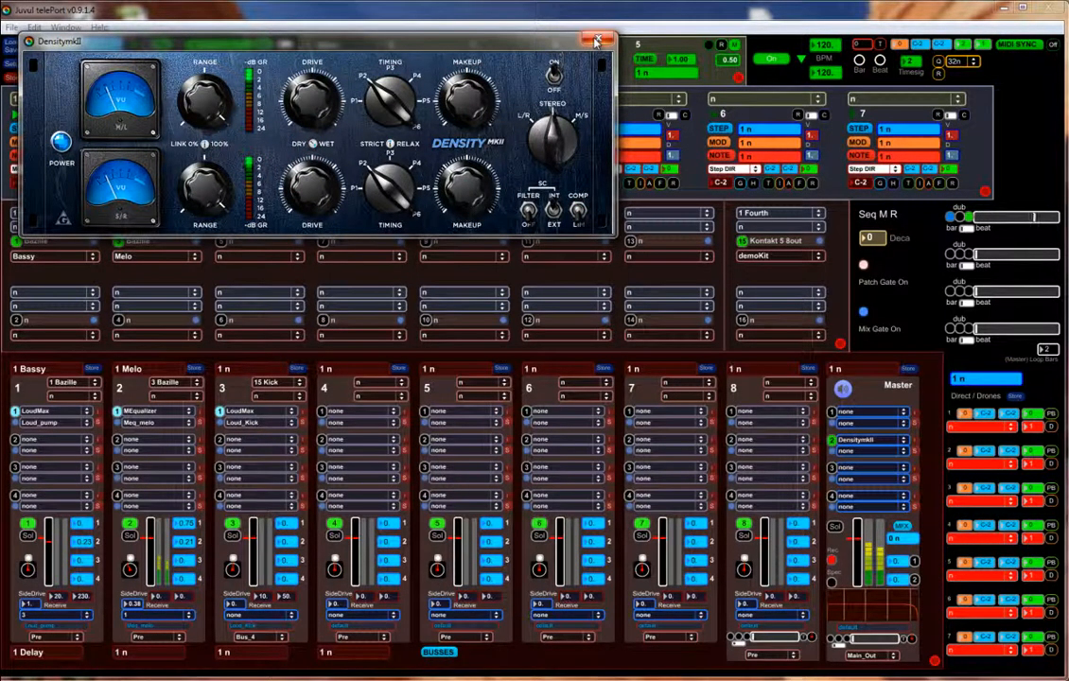
{"action": "left_click", "coordinate": [683, 192]}
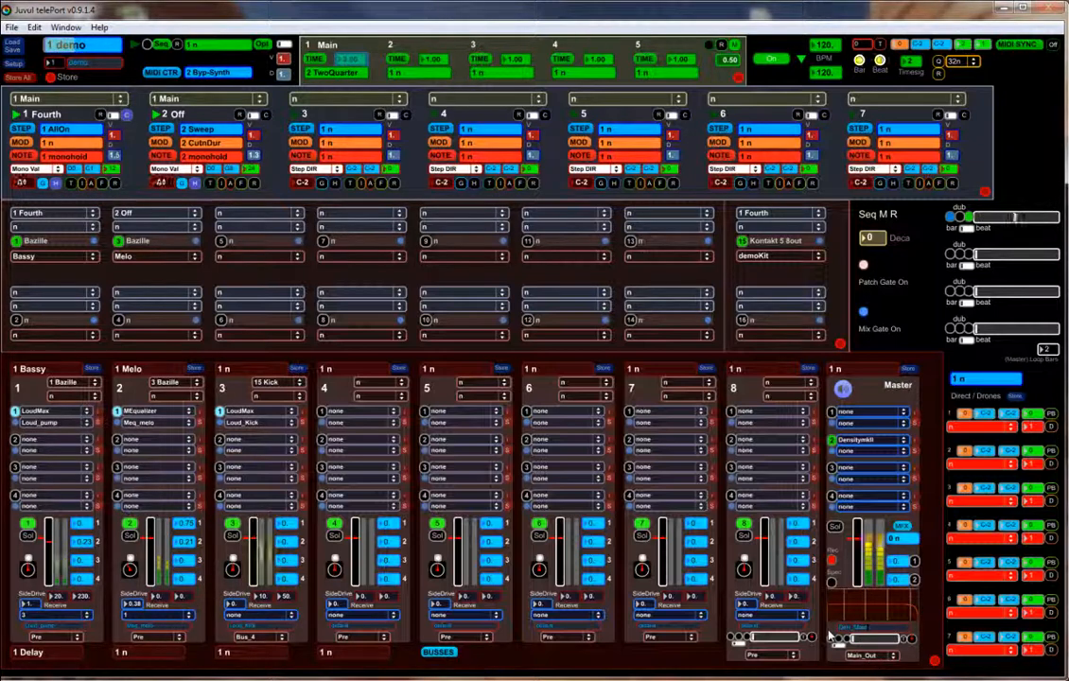
- Store the master compressor as Den_Master, stop playback, and open Mainsave for project demo
{"action": "left_click", "coordinate": [914, 453]}
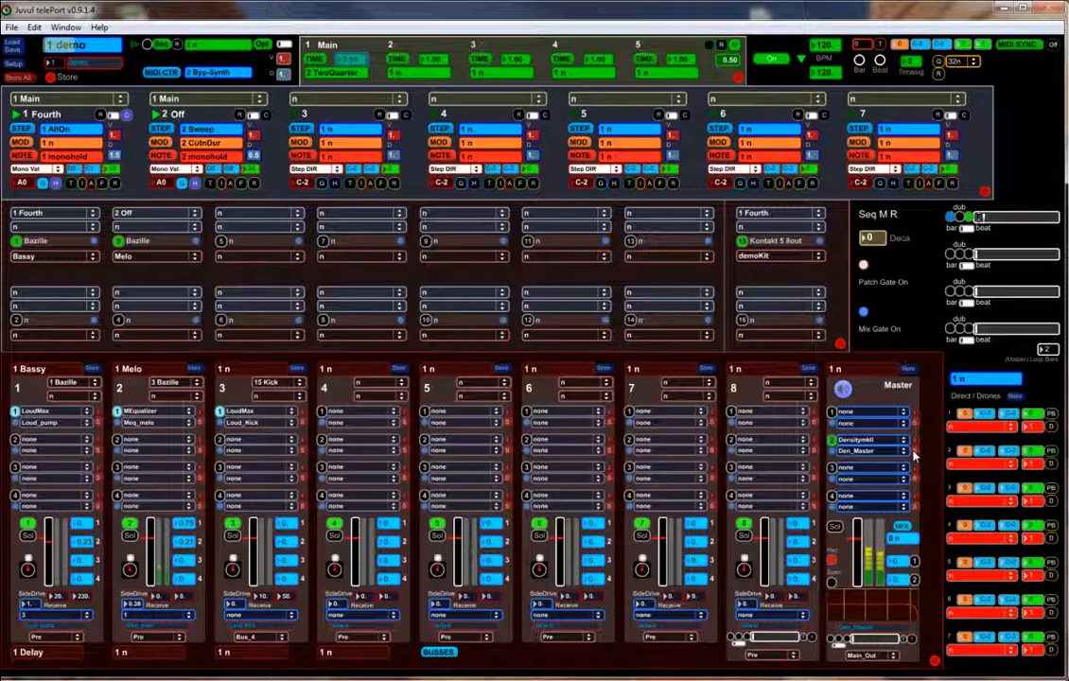
{"action": "key", "text": "space"}
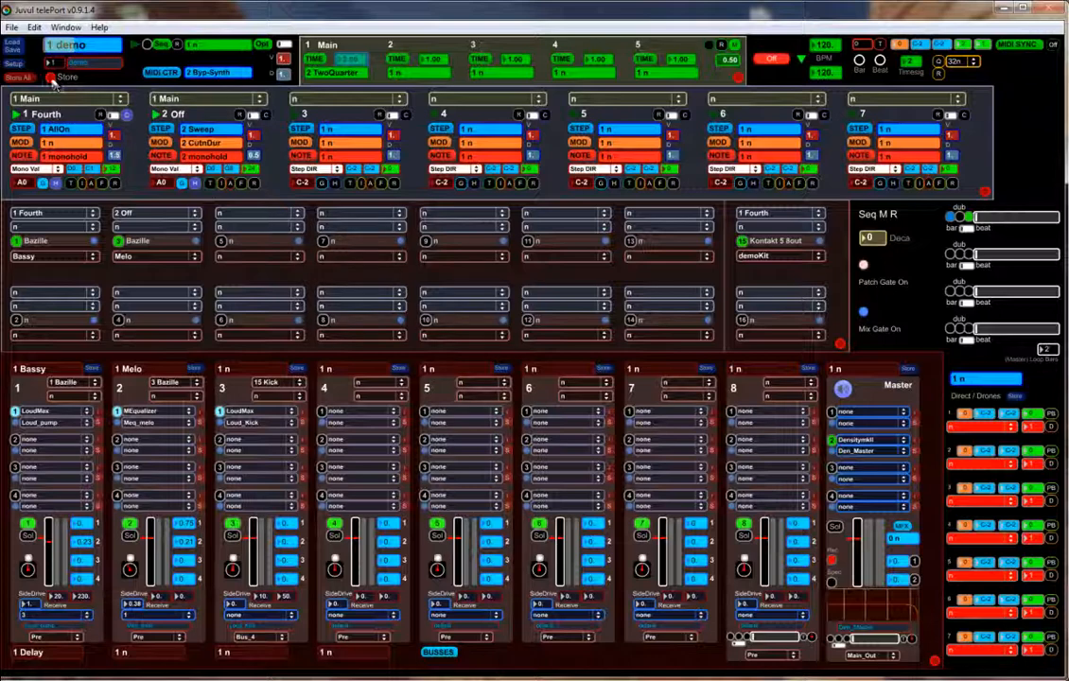
{"action": "left_click", "coordinate": [12, 45]}
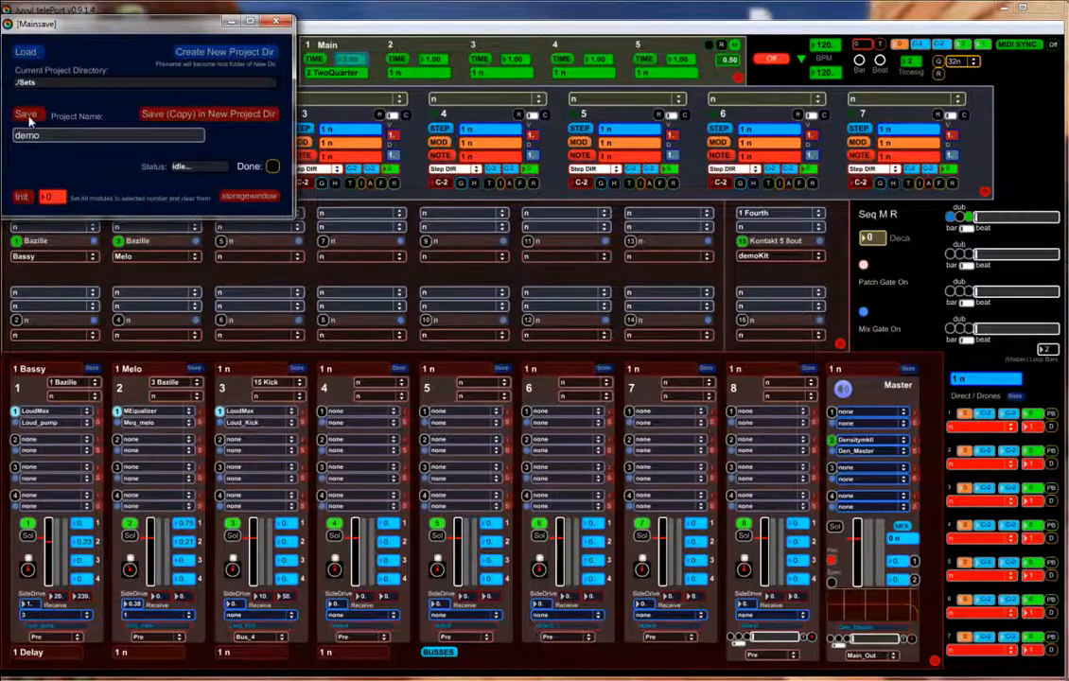